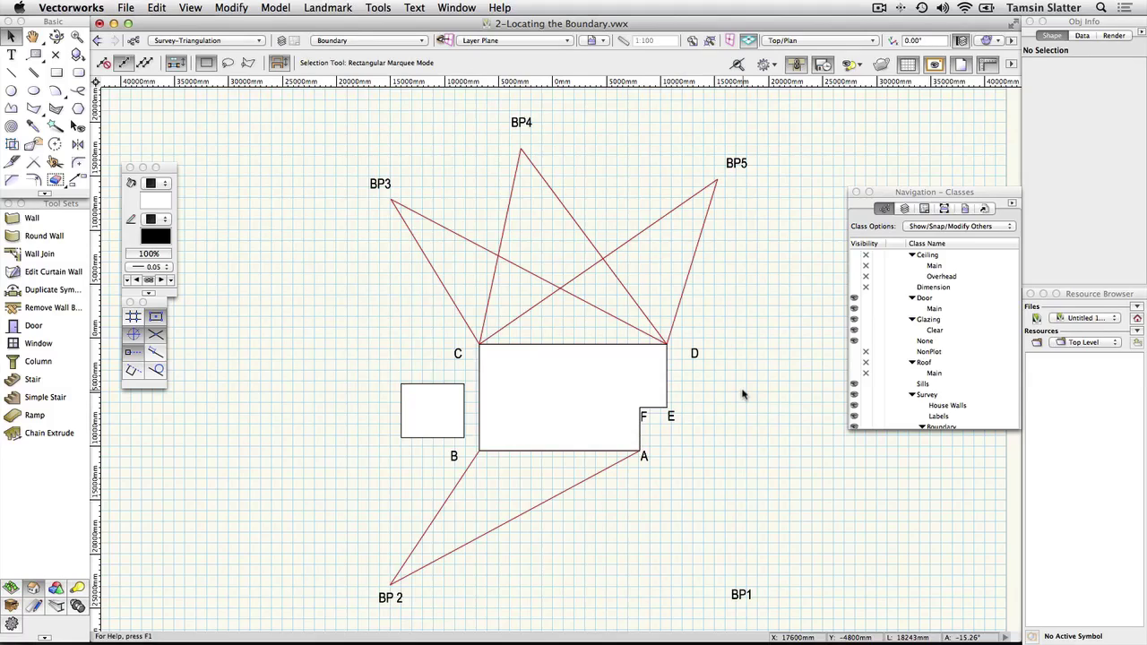
Step: Open the drawing 2-Locating the Boundary.vwx from the Section 2-The Existing Site folder
left_click(127, 7)
left_click(139, 38)
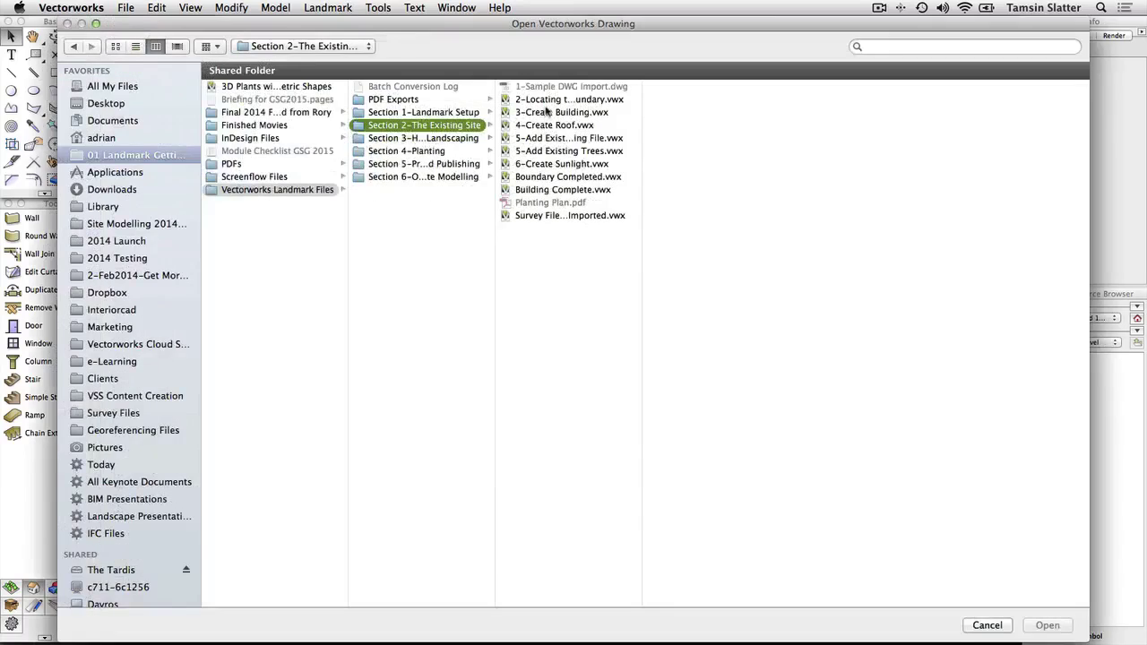
left_click(543, 100)
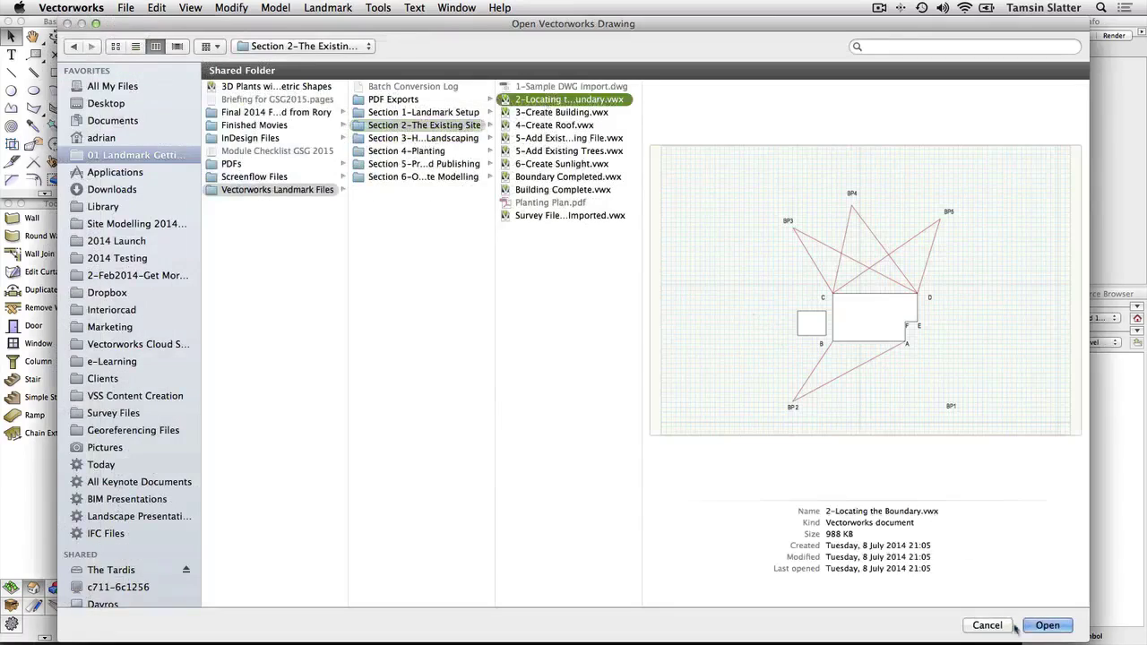
left_click(1050, 628)
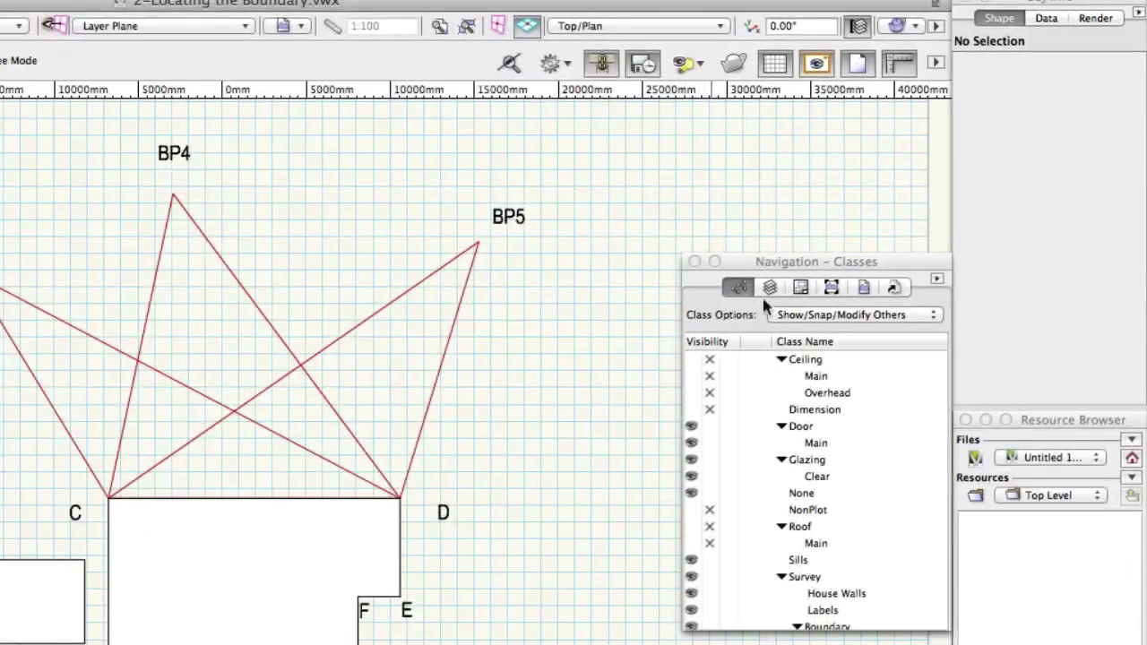
left_click(768, 286)
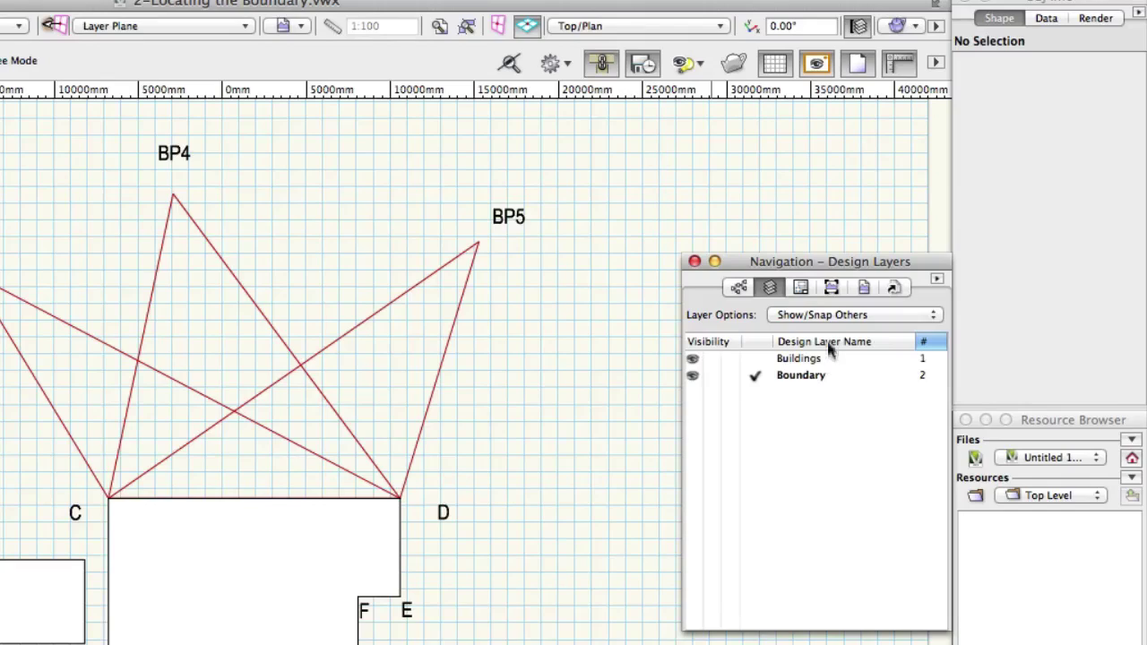
left_click(878, 318)
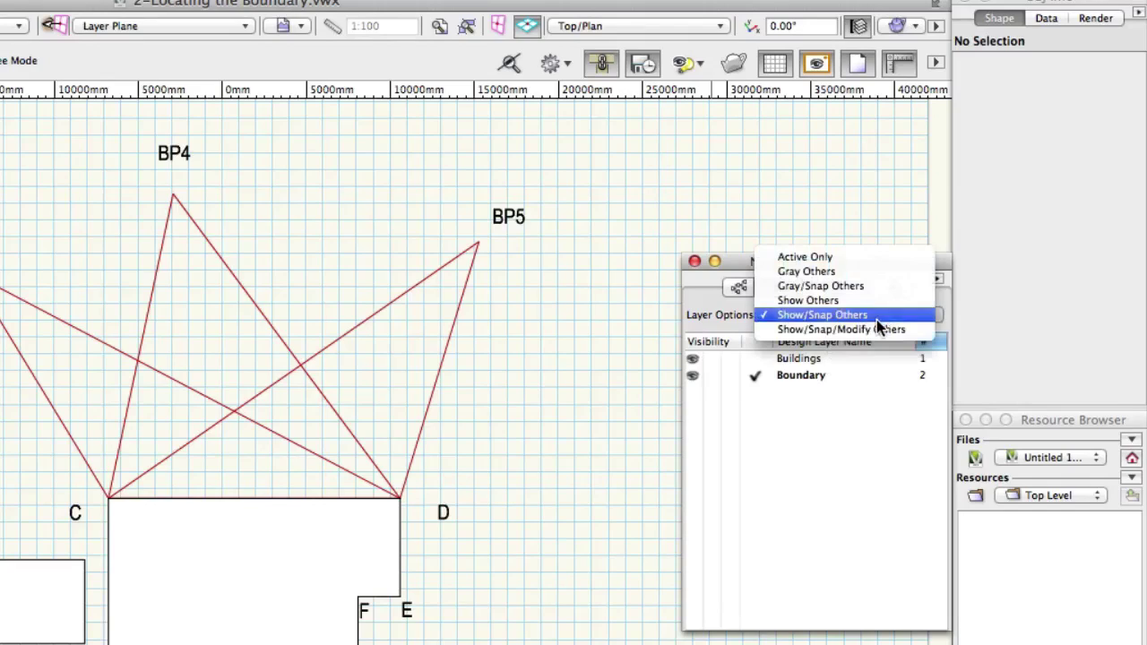
left_click(876, 318)
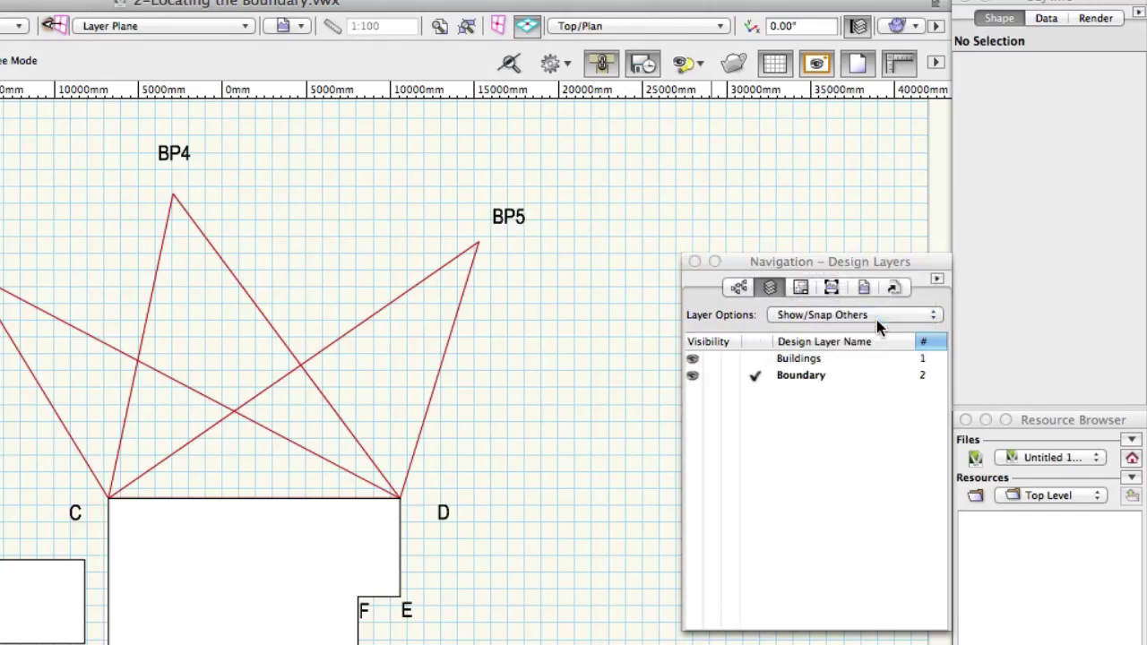
left_click(738, 287)
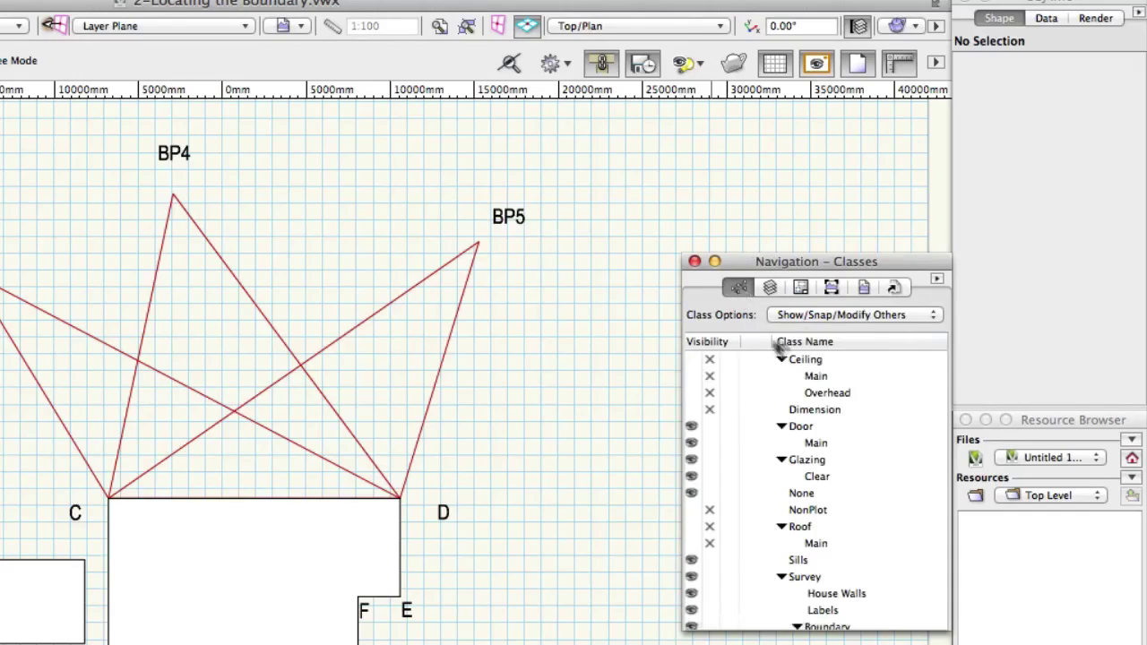
scroll(876, 456, "down", 1)
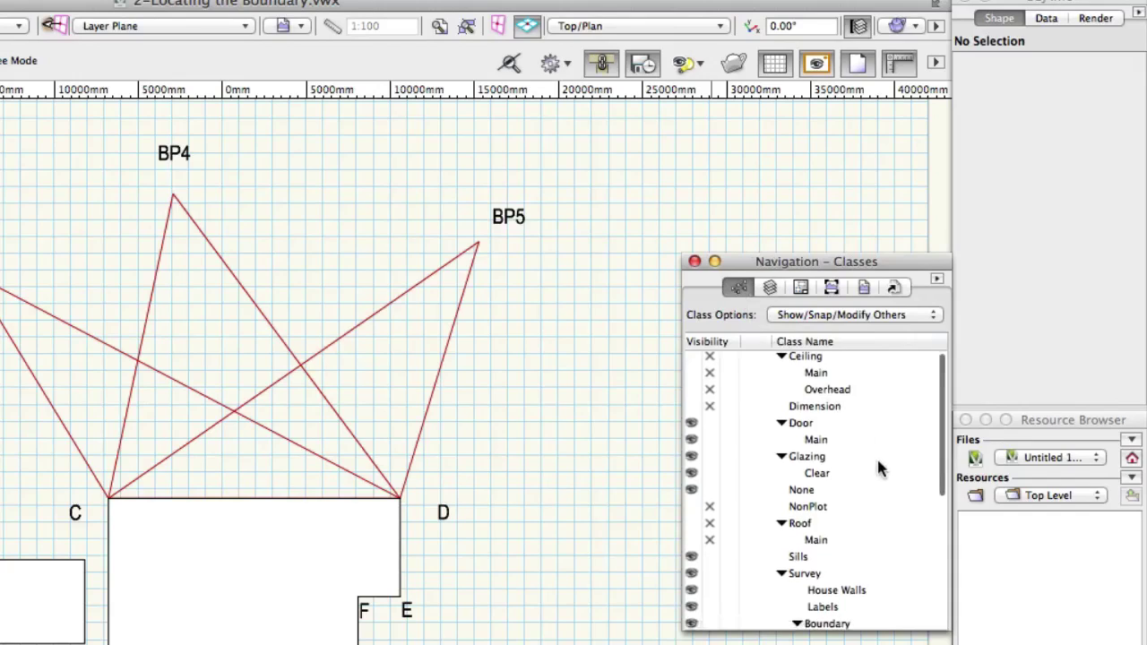
scroll(877, 461, "down", 4)
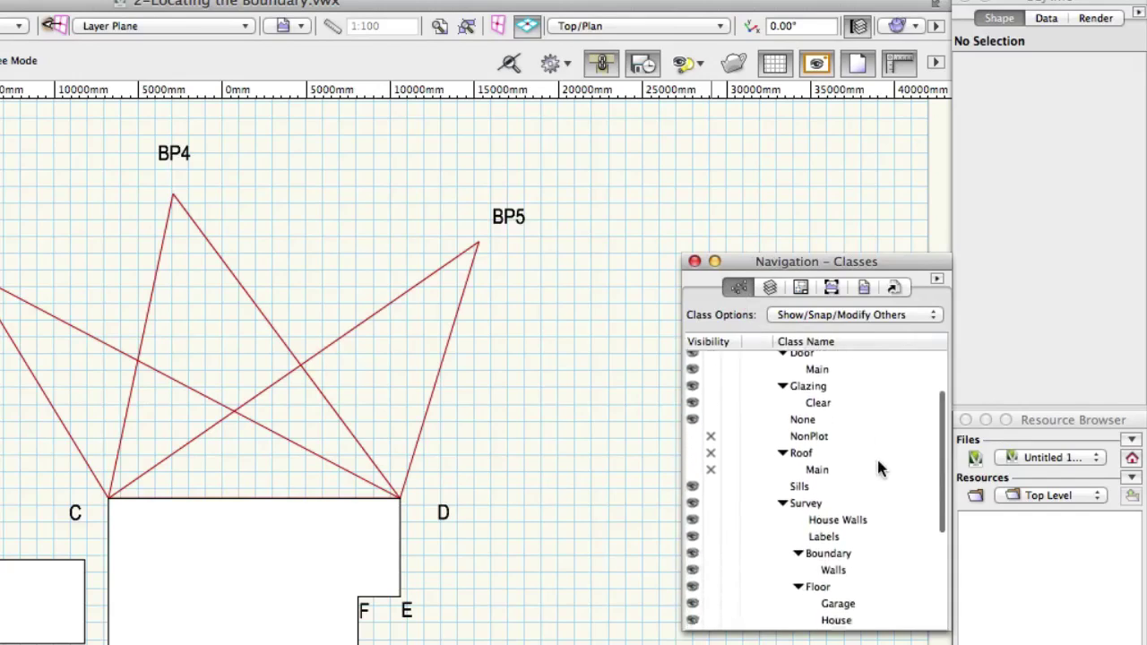
scroll(878, 466, "down", 6)
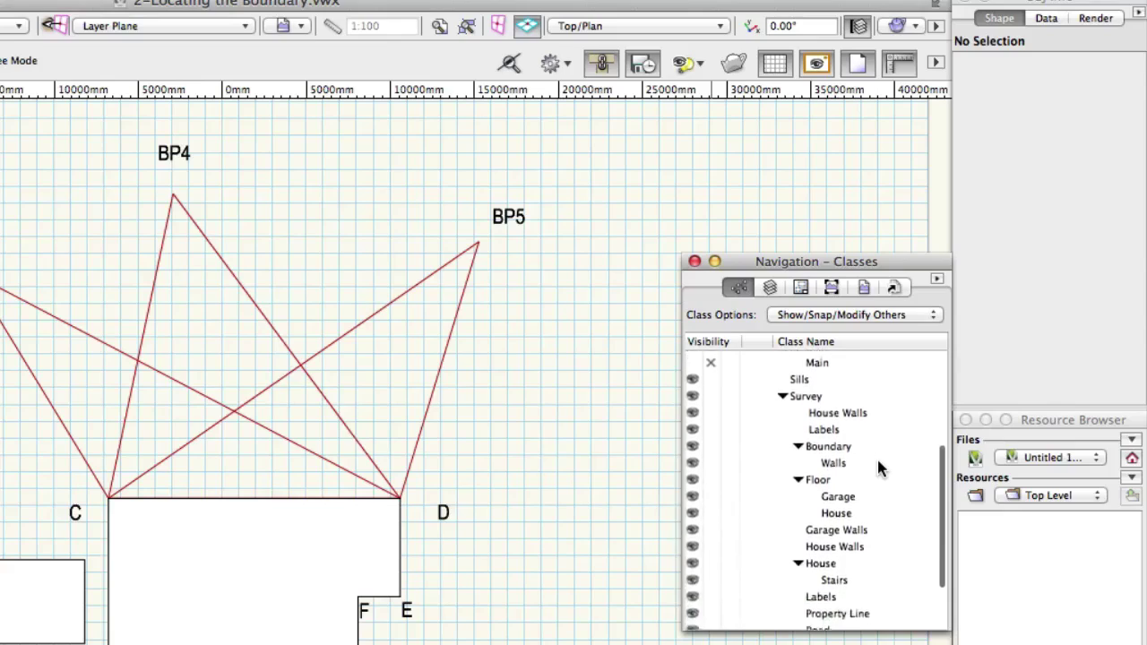
scroll(878, 468, "down", 4)
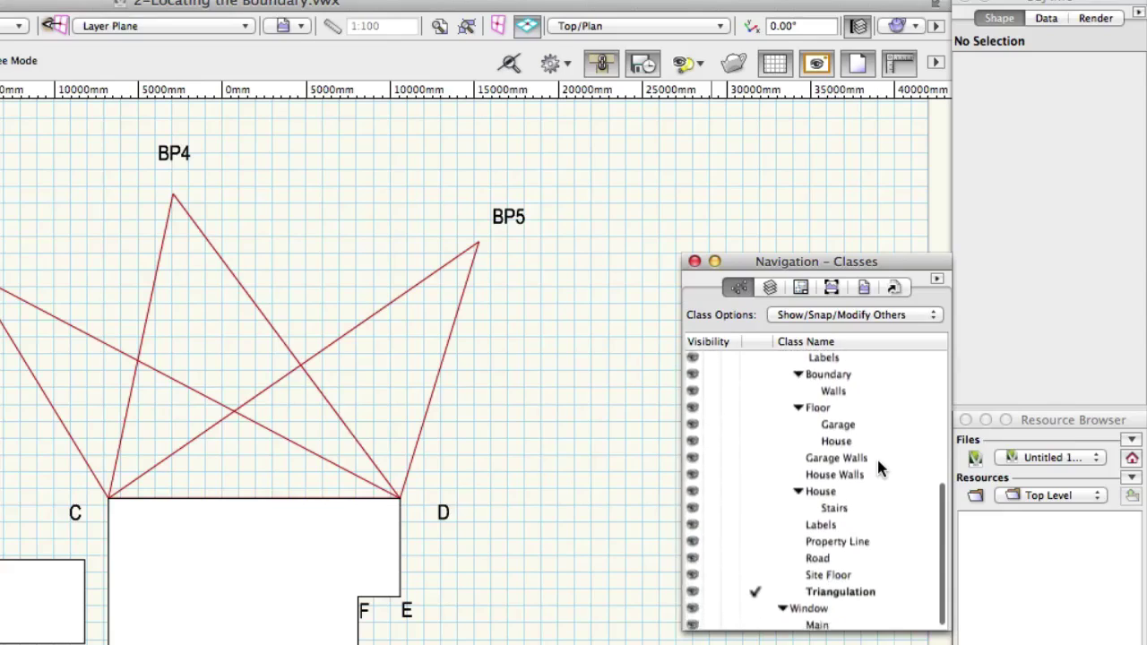
scroll(878, 468, "up", 3)
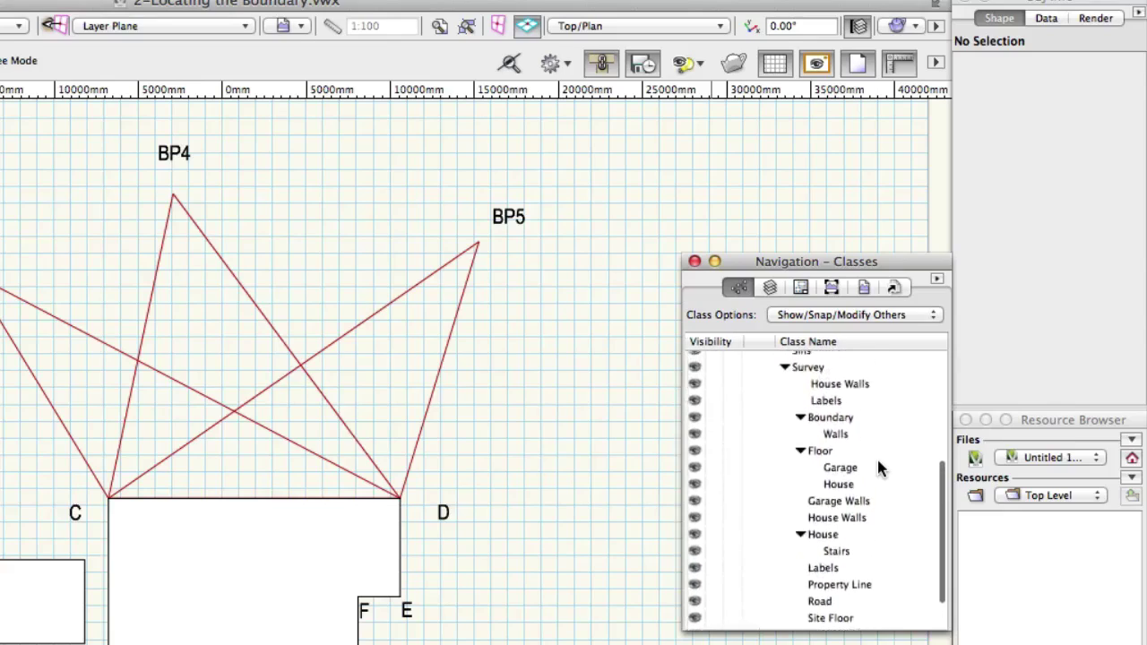
scroll(876, 457, "up", 2)
scroll(877, 456, "down", 4)
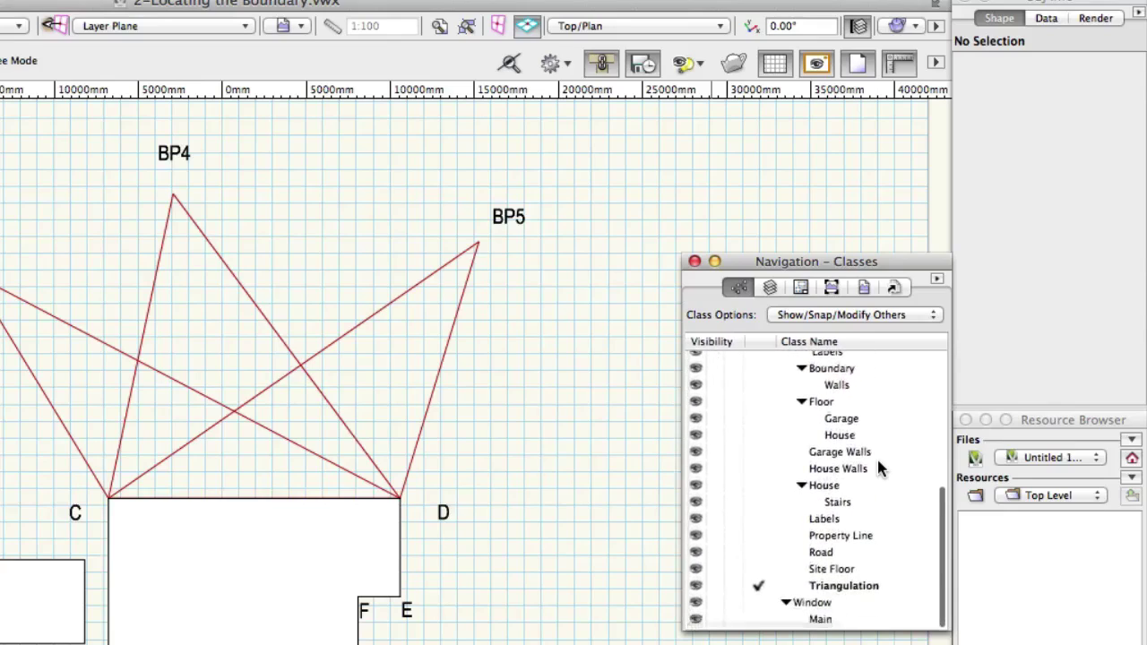
scroll(858, 592, "right", 1)
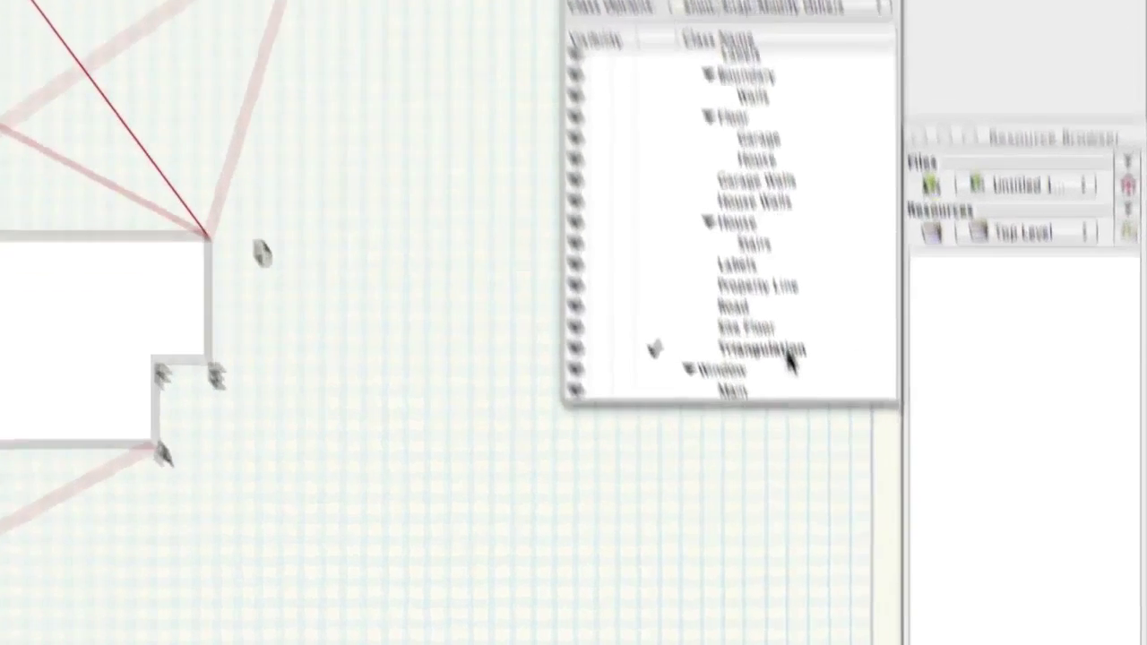
Step: Bring up the Edit Class(es) settings for the Survey-Triangulation class
right_click(857, 573)
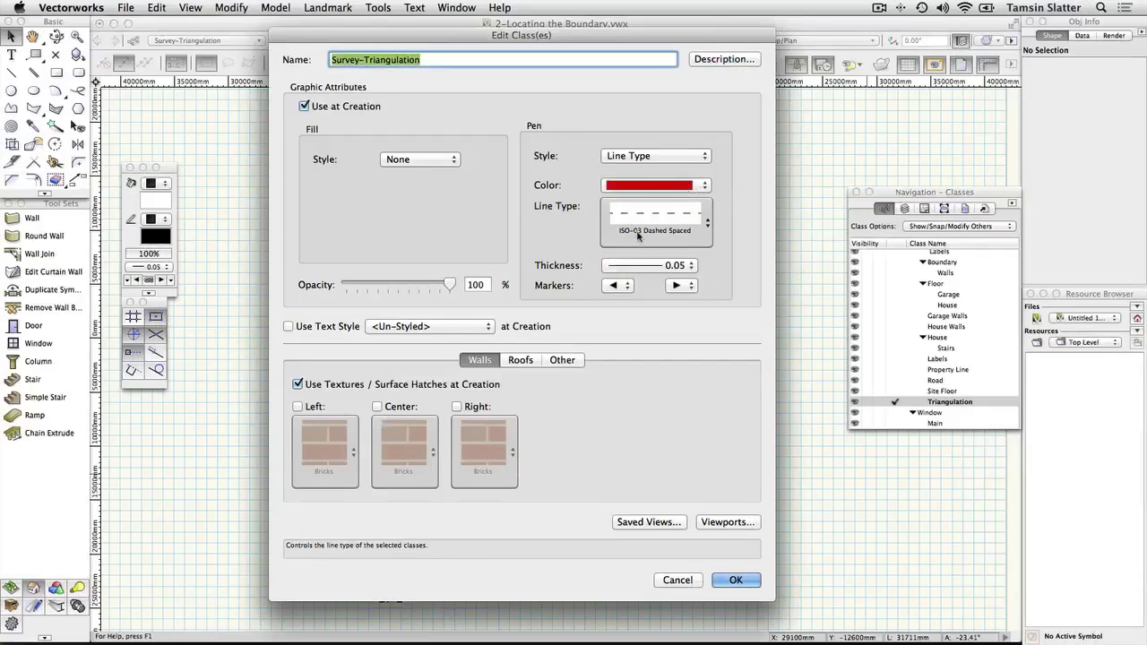
Step: Cancel the class settings unchanged and activate the Triangle tool in Three Sides mode
left_click(689, 580)
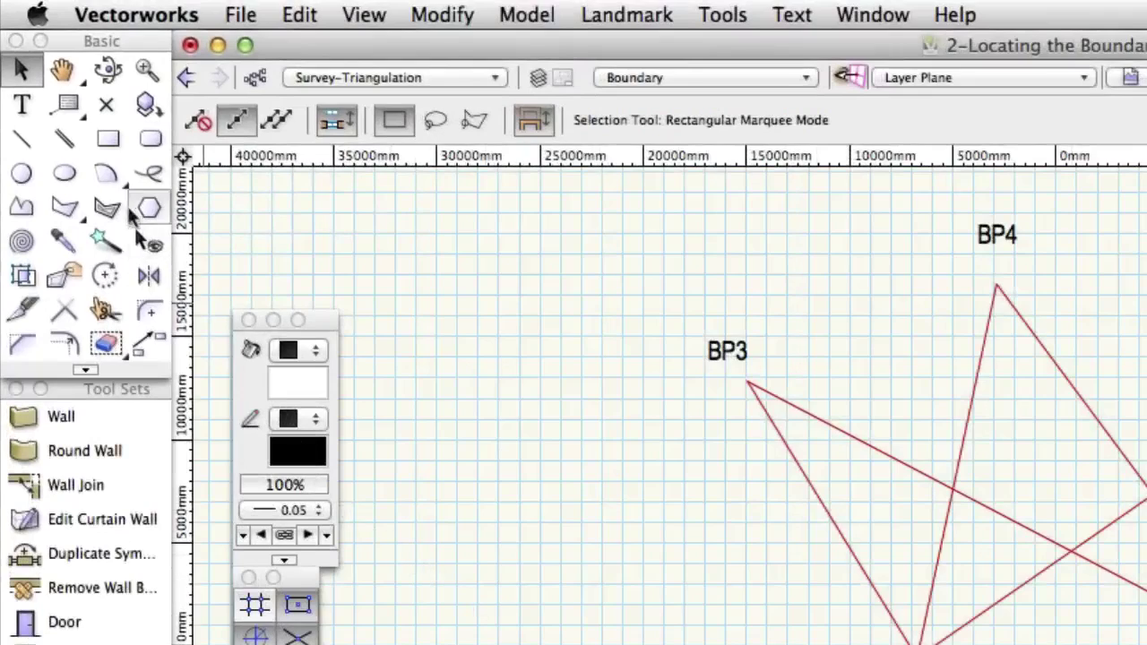
left_click(79, 216)
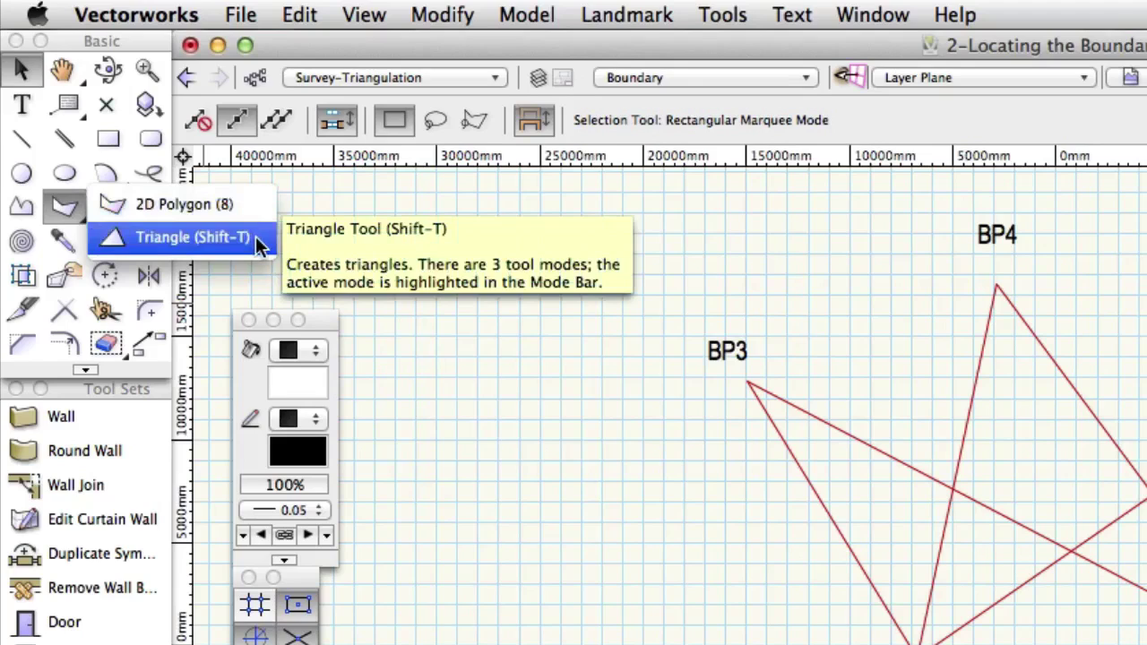
left_click(258, 242)
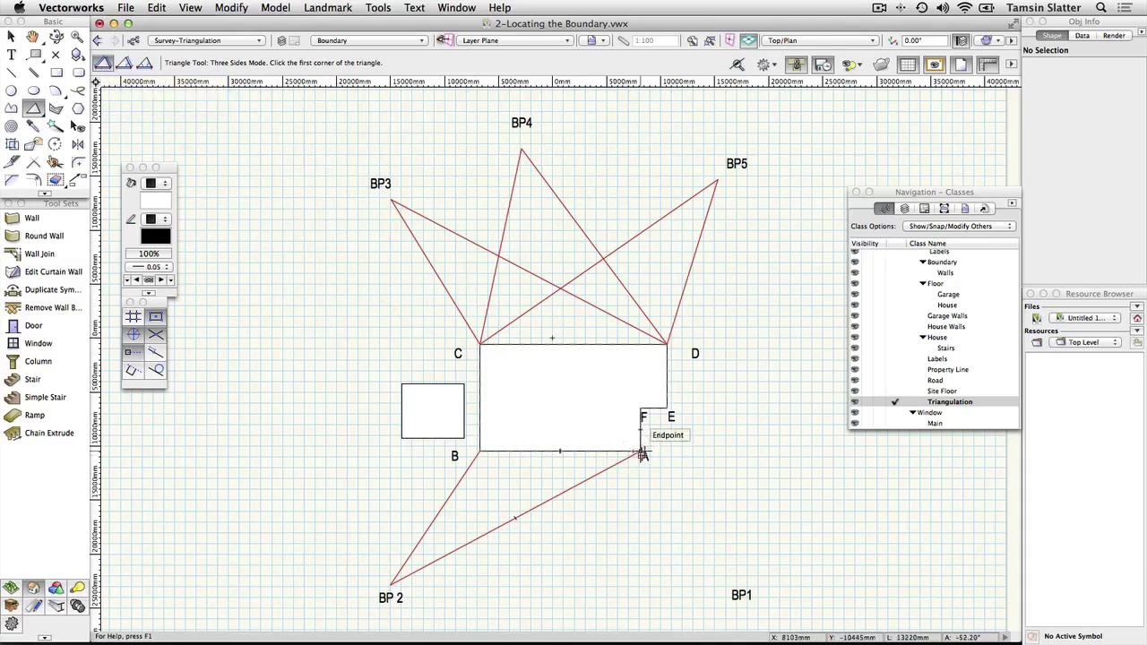
Step: Draw a triangle on side A–B, setting the other two sides to 14804 and 26096
left_click(643, 456)
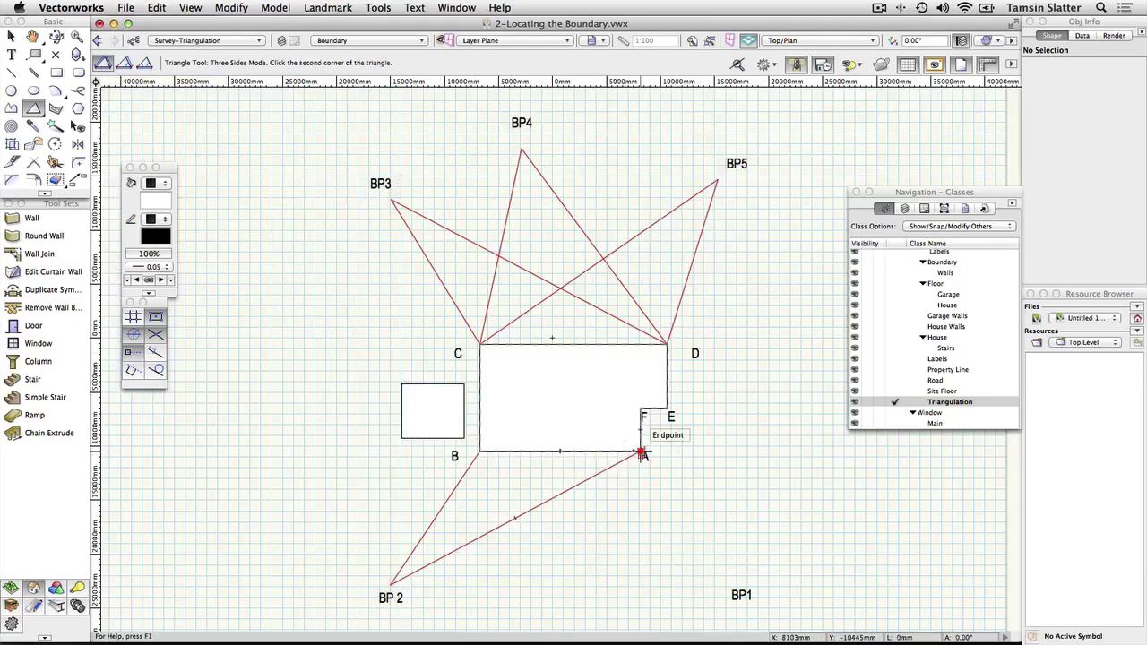
key("z")
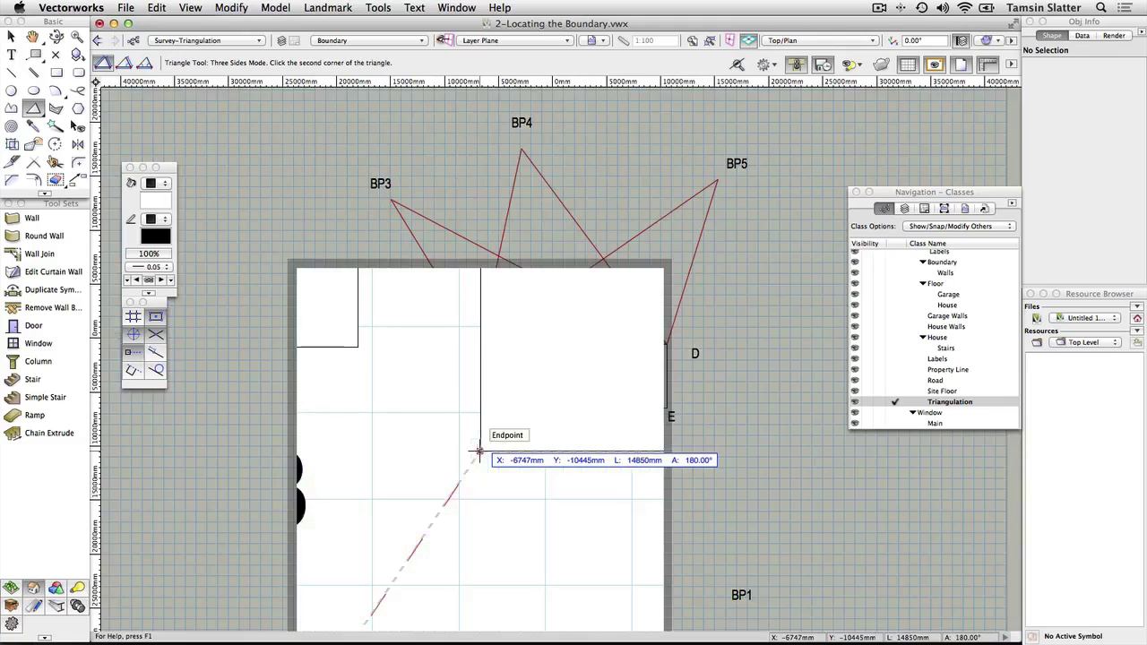
left_click(479, 452)
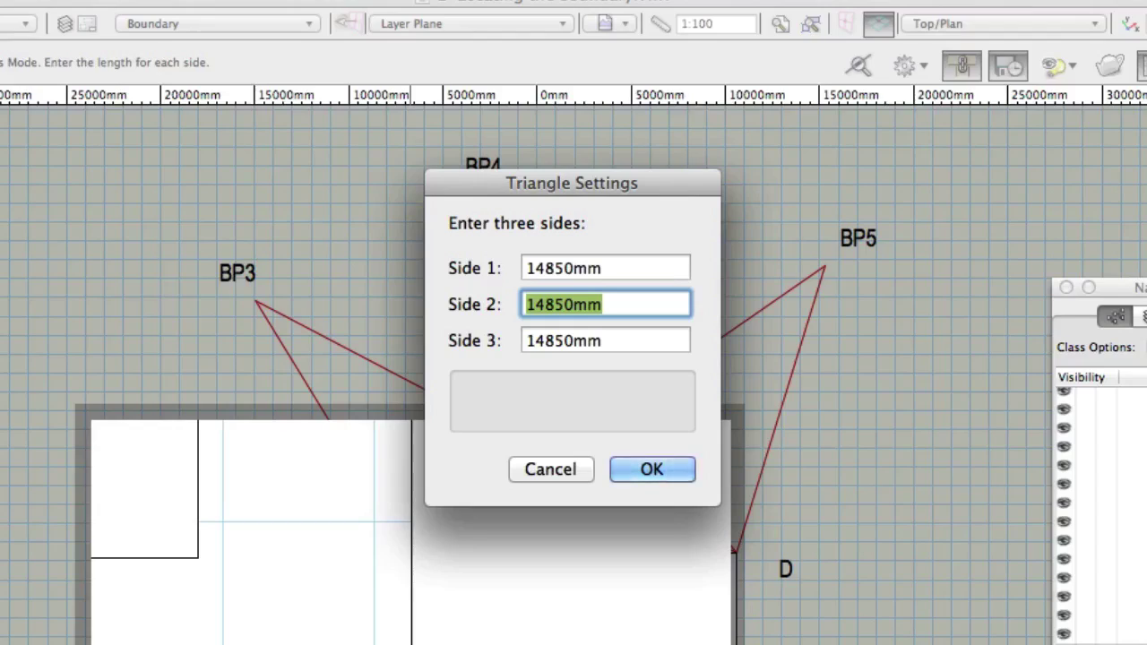
type("14")
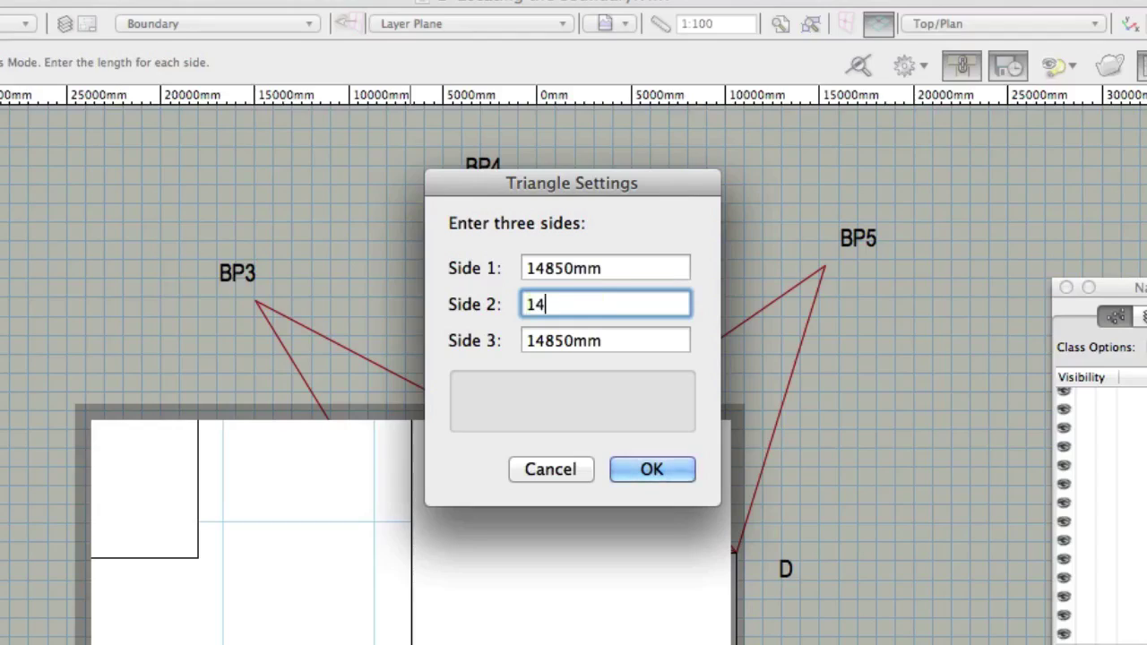
type("804")
key("Tab")
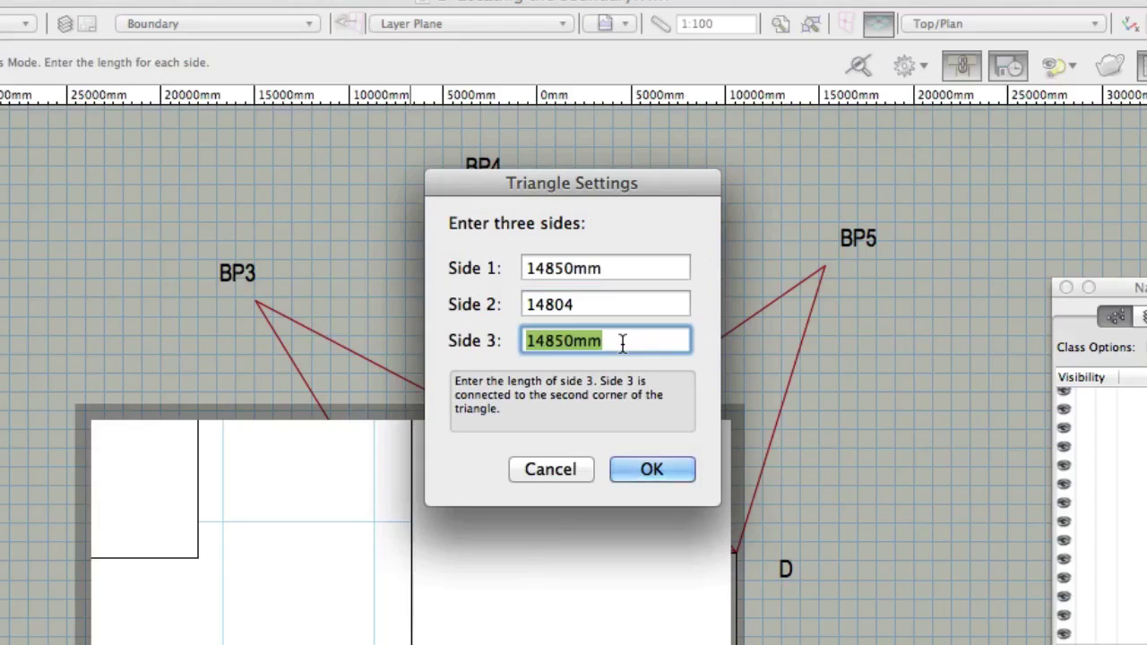
type("2609")
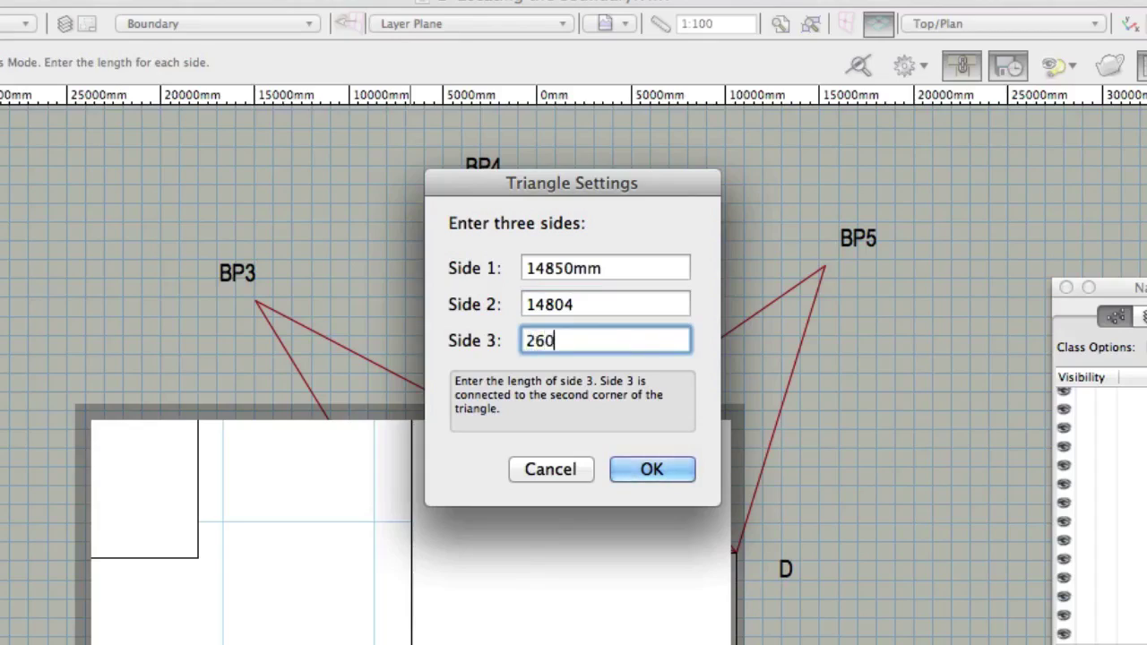
type("6")
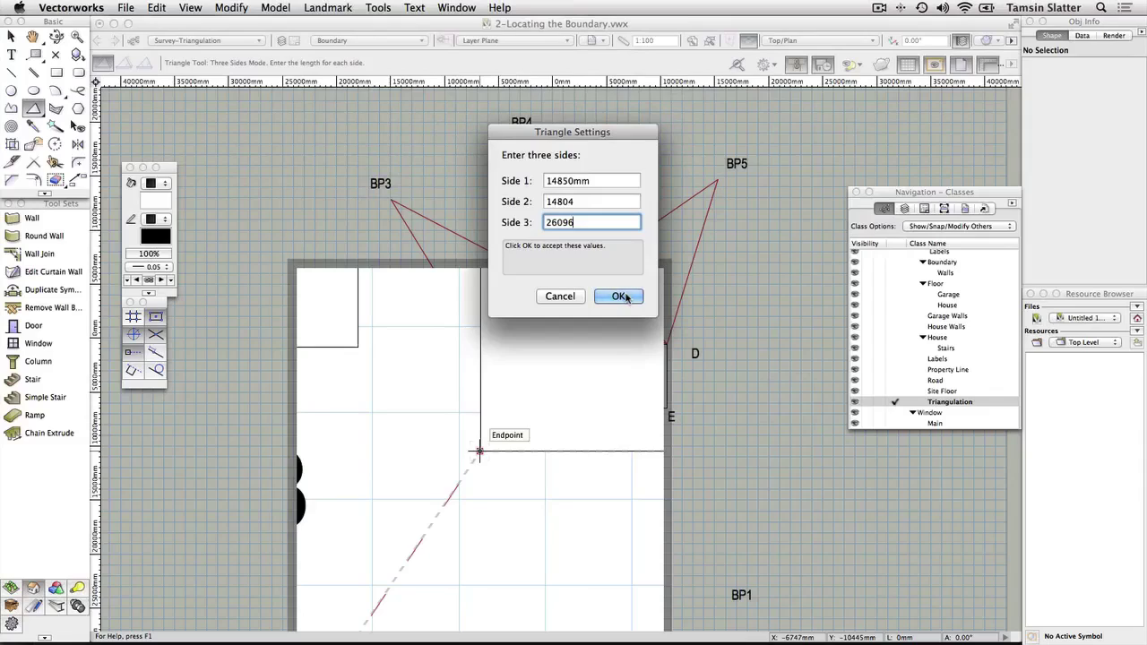
left_click(621, 297)
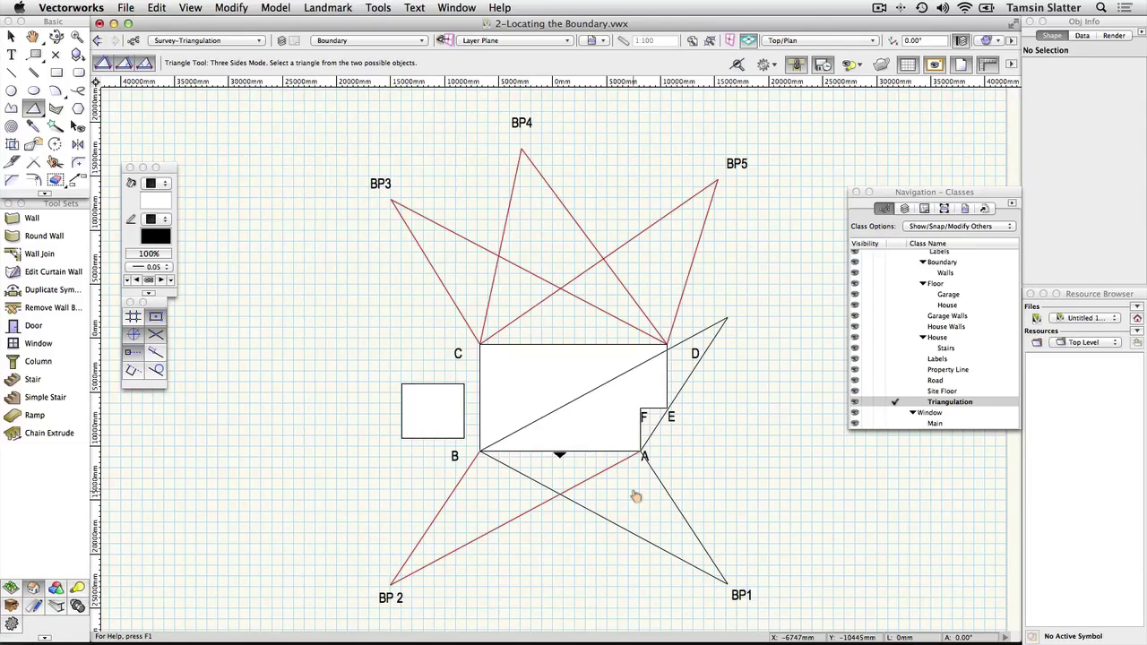
Step: Choose the triangle whose third corner lands on BP1, then pan the plan slightly
left_click(635, 496)
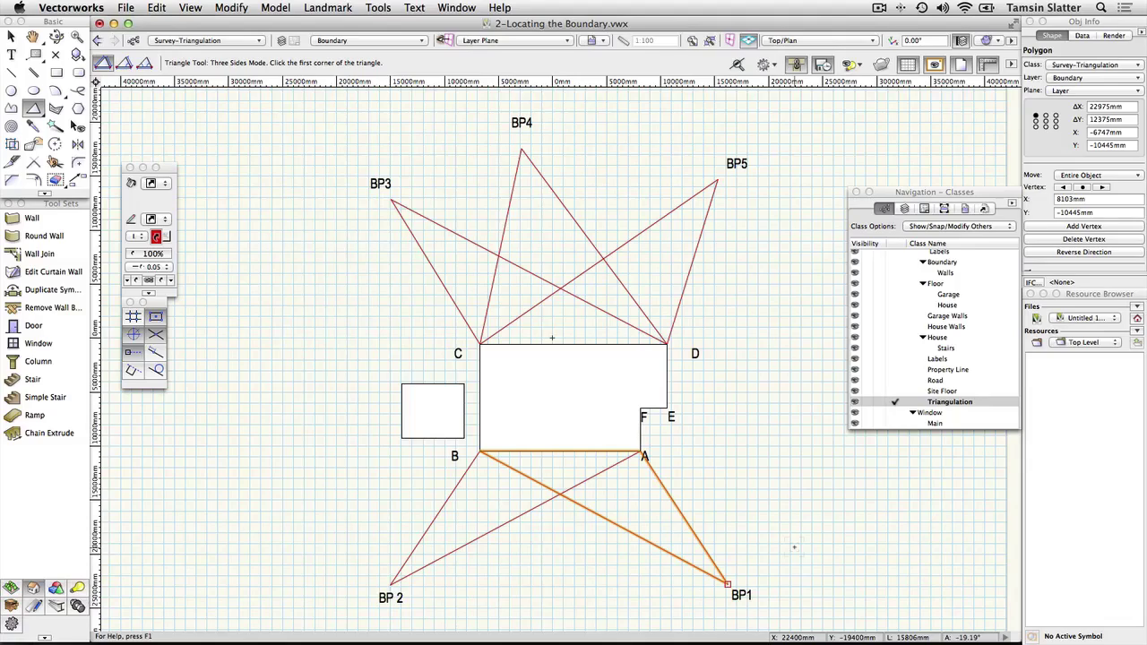
key("space")
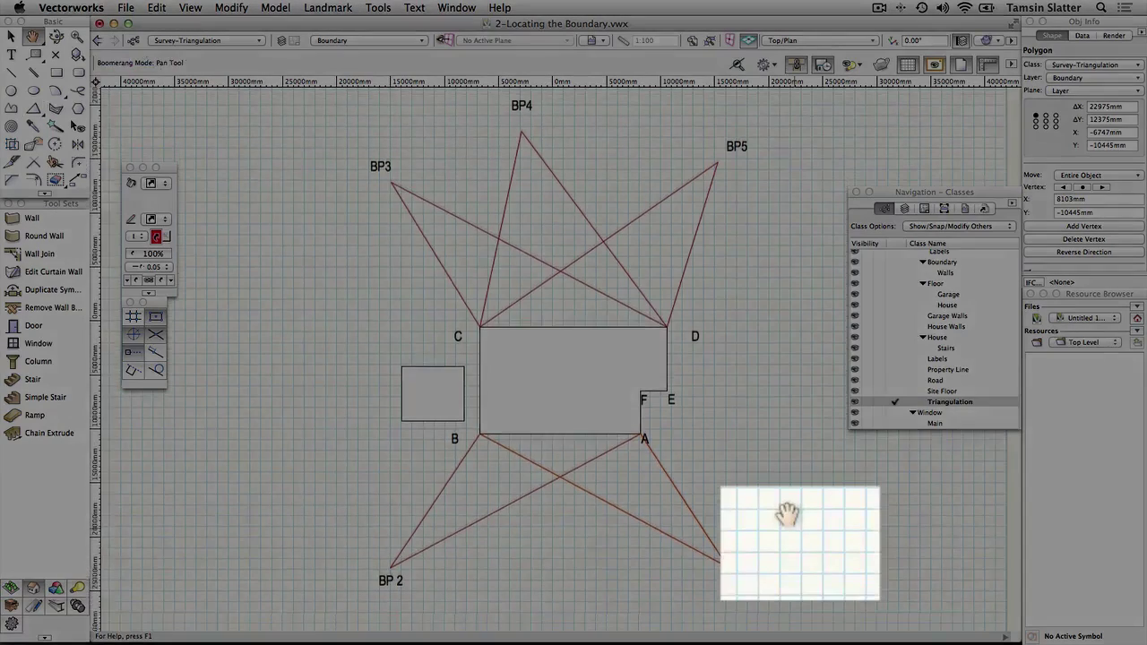
left_click_drag(792, 539, 788, 526)
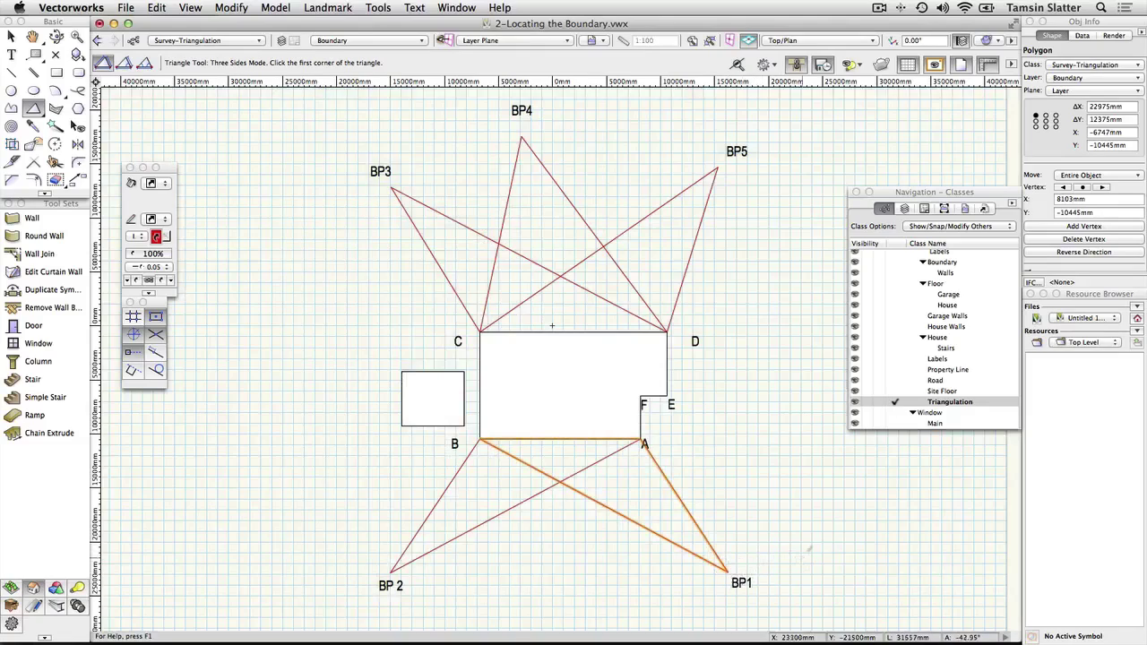
Step: Make Site Floor the active class and draw boundary corner vertices at BP1, BP2 and BP3
left_click(896, 392)
left_click(896, 391)
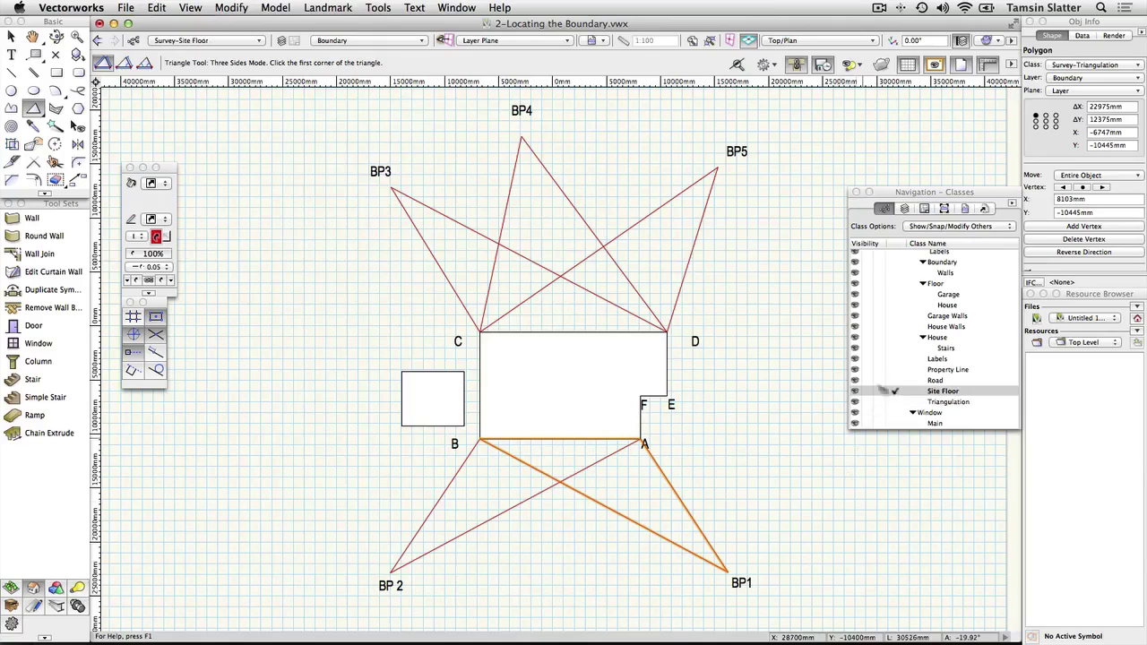
left_click(12, 109)
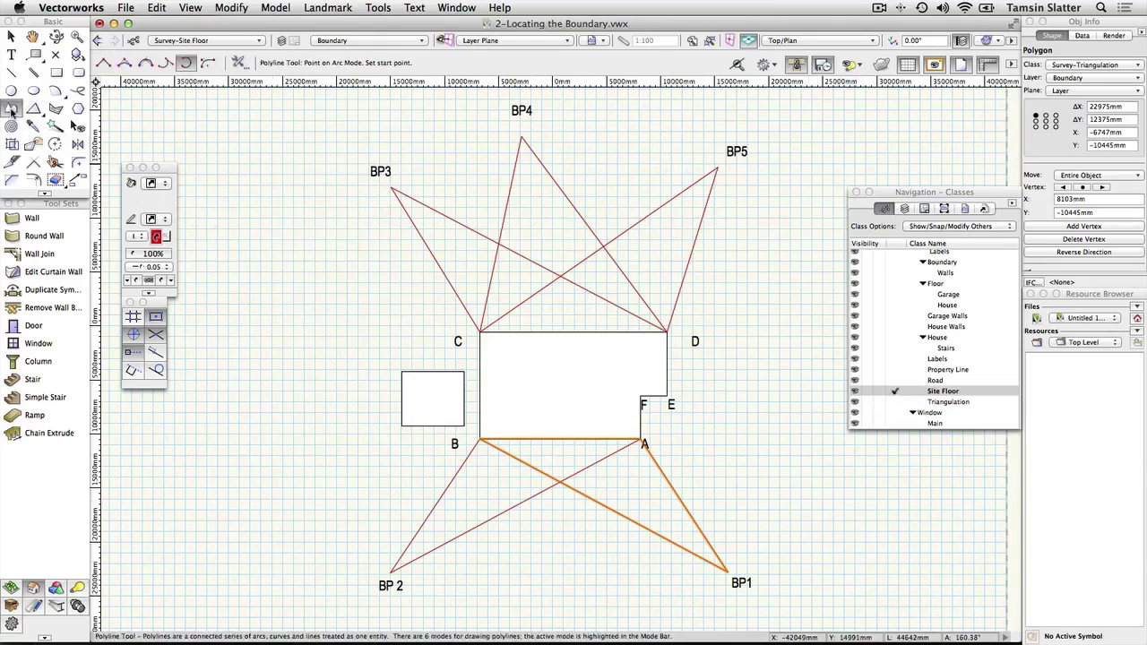
left_click(104, 64)
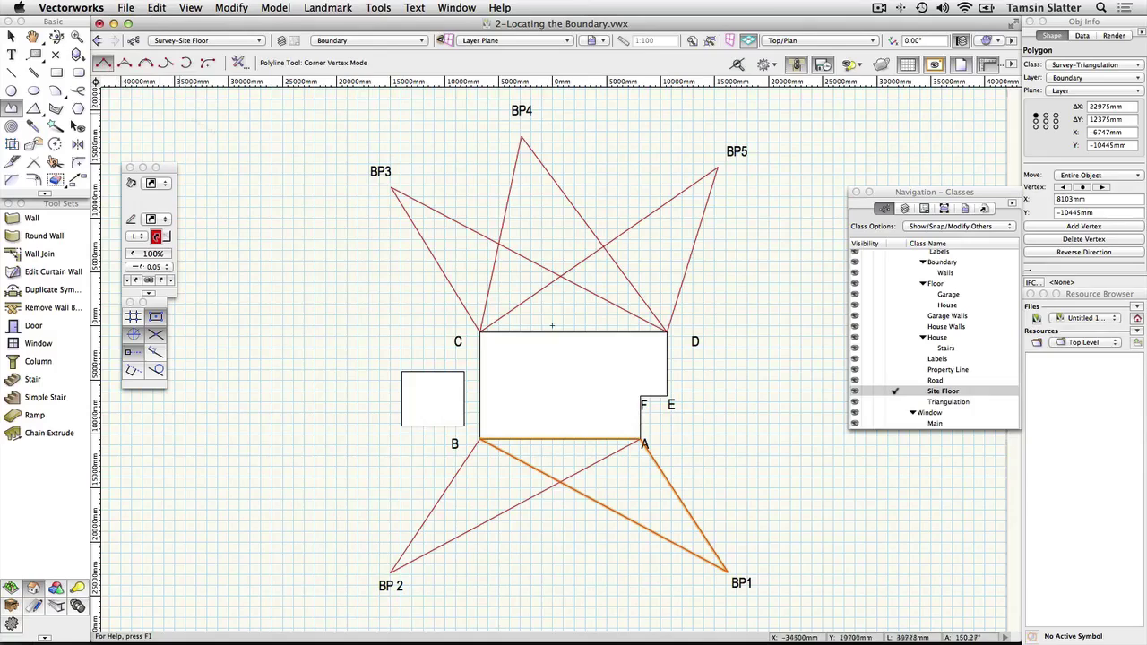
left_click(727, 571)
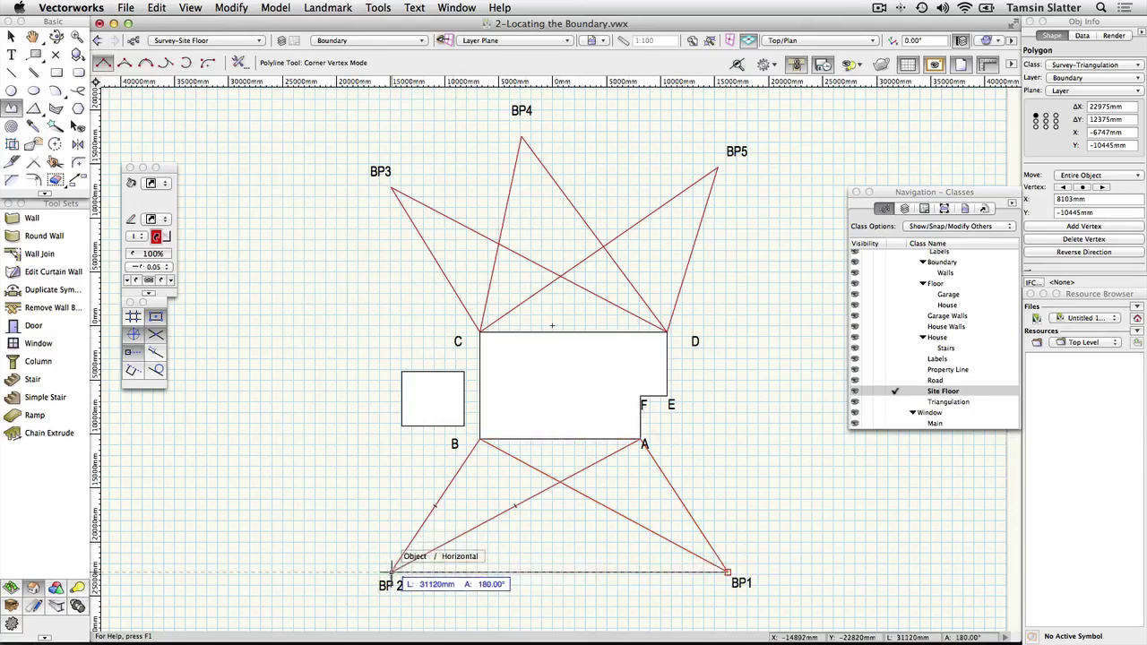
left_click(390, 570)
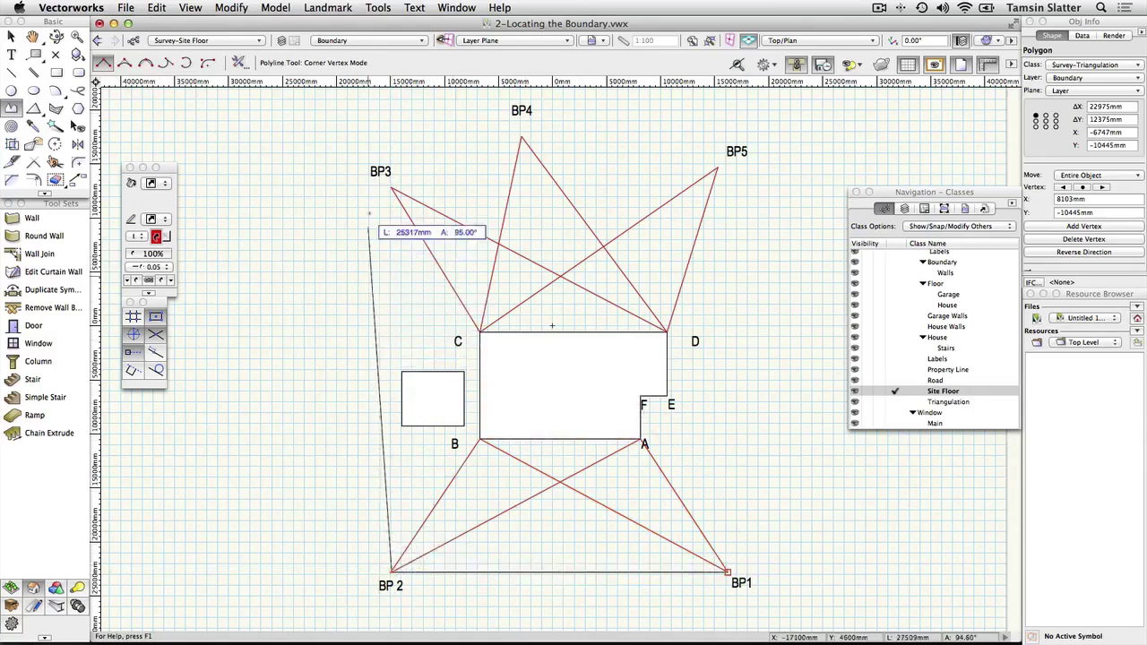
left_click(391, 188)
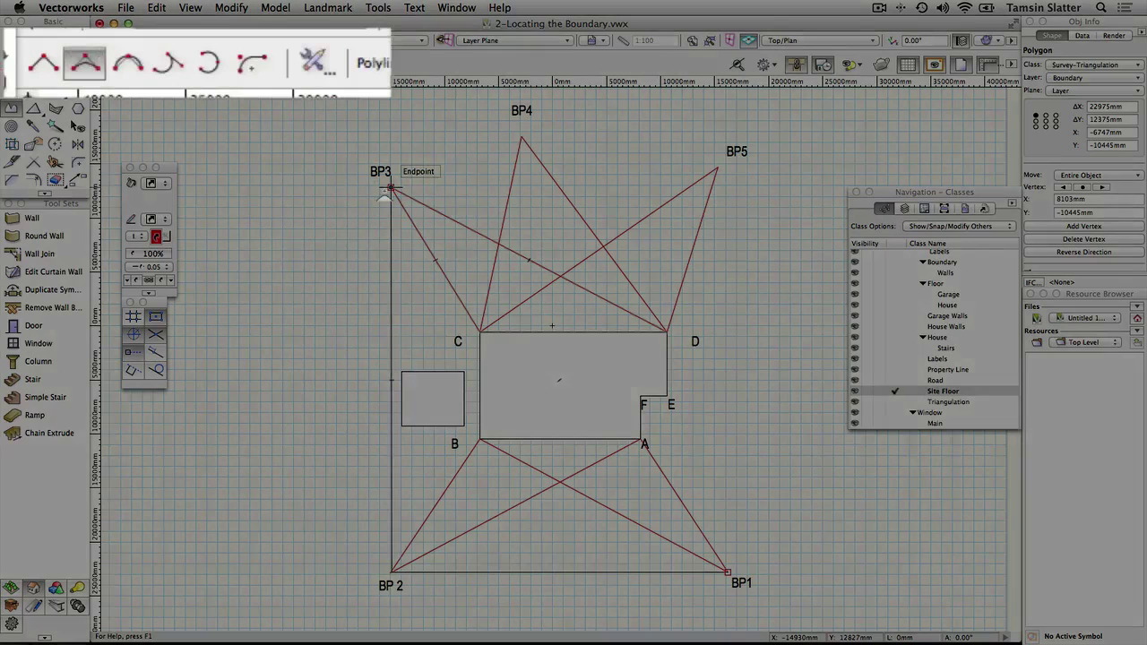
Step: Continue the boundary with an arc from BP3 through BP4 to BP5 and close it
key("u")
key("u")
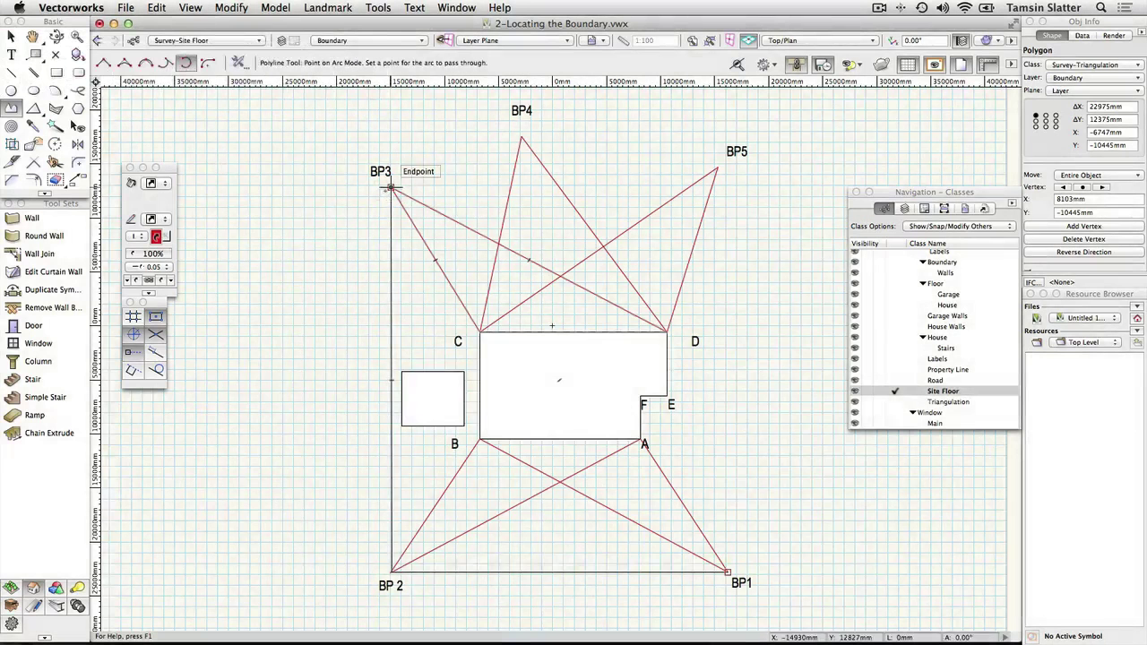
left_click(391, 188)
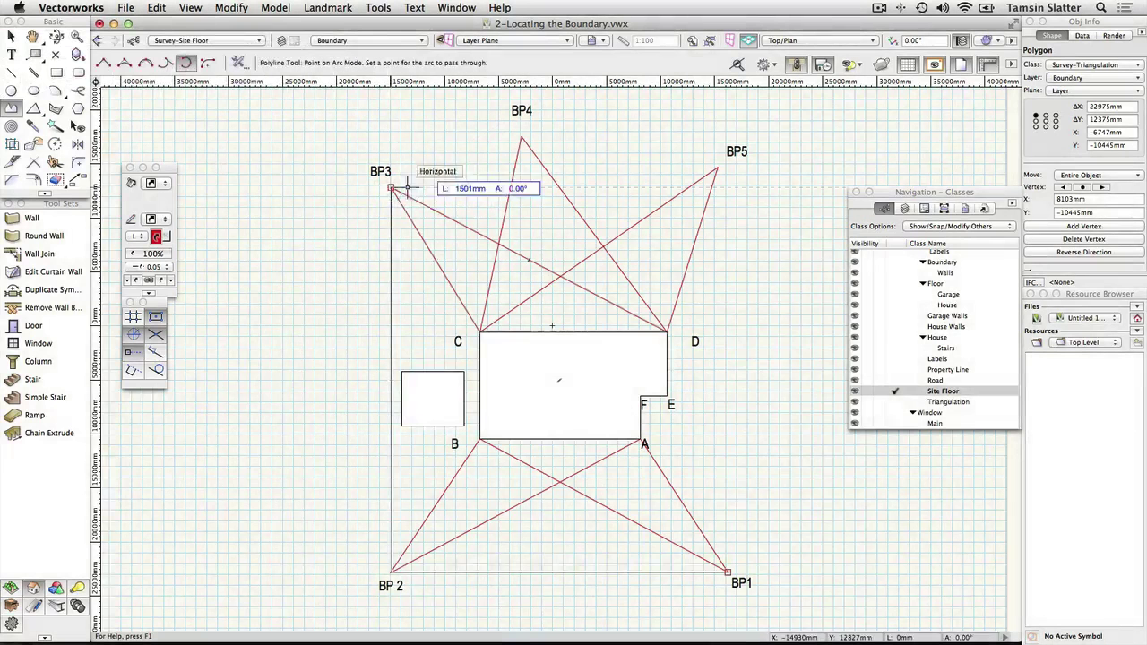
left_click(520, 138)
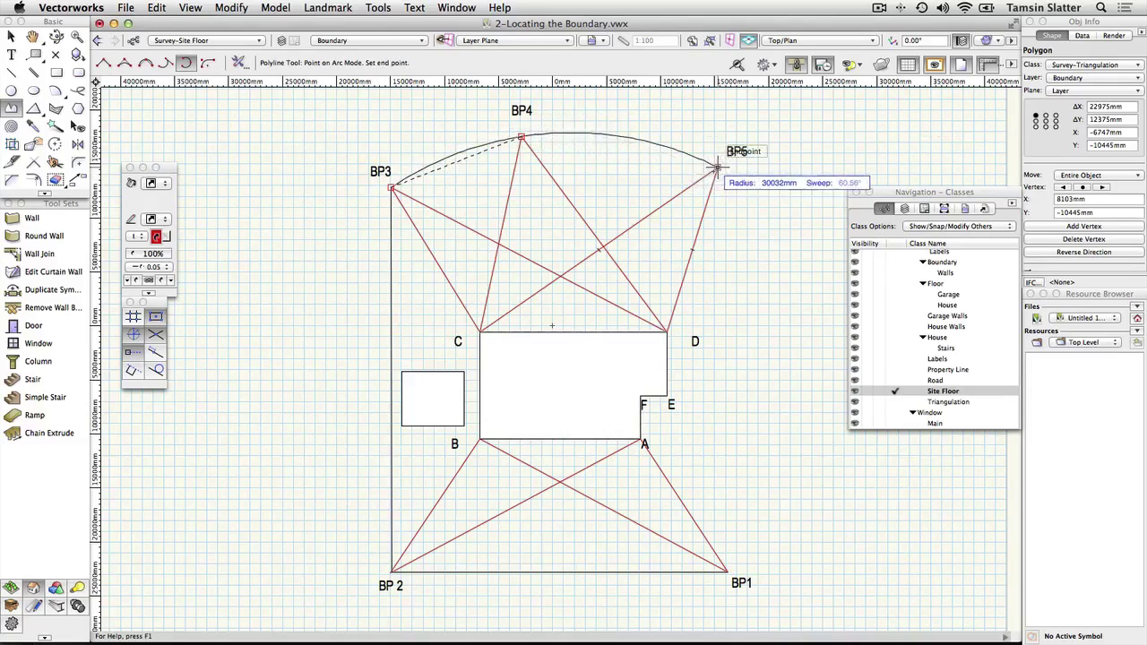
left_click(716, 168)
key("k")
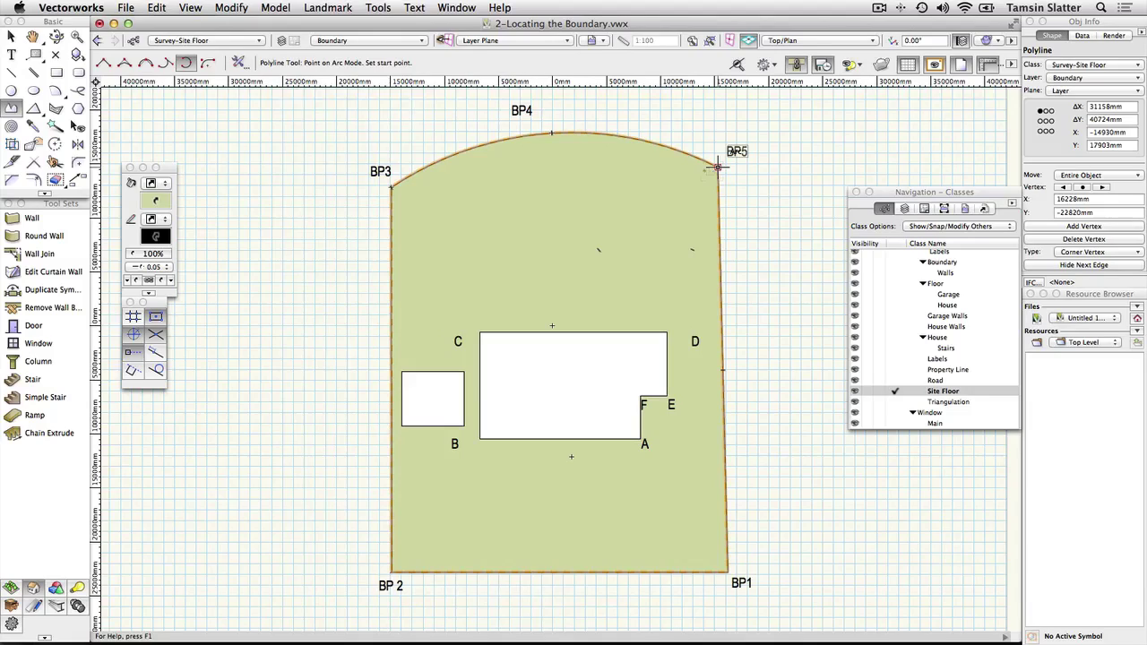
Step: Copy the boundary polyline and paste it in place over the original
left_click(156, 10)
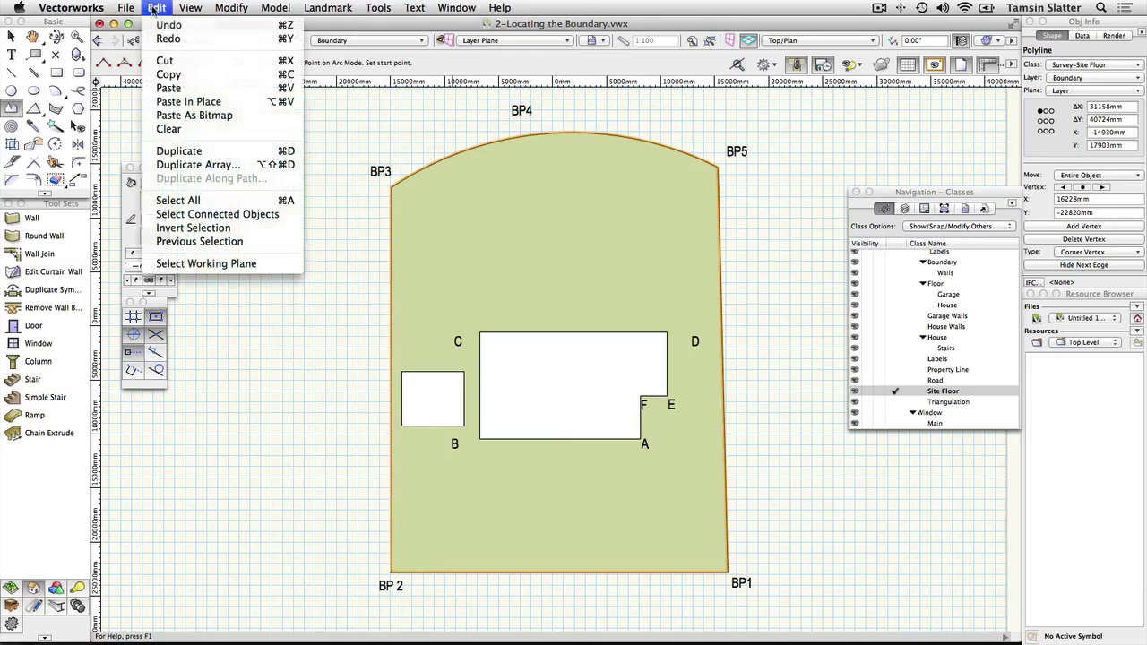
left_click(157, 74)
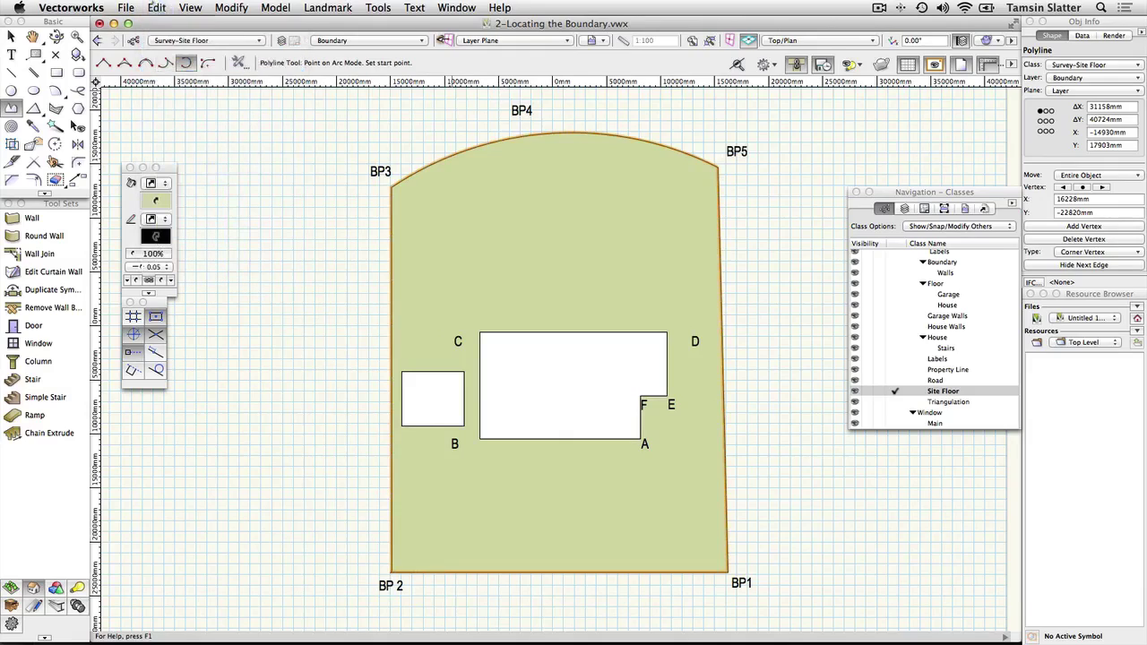
left_click(156, 9)
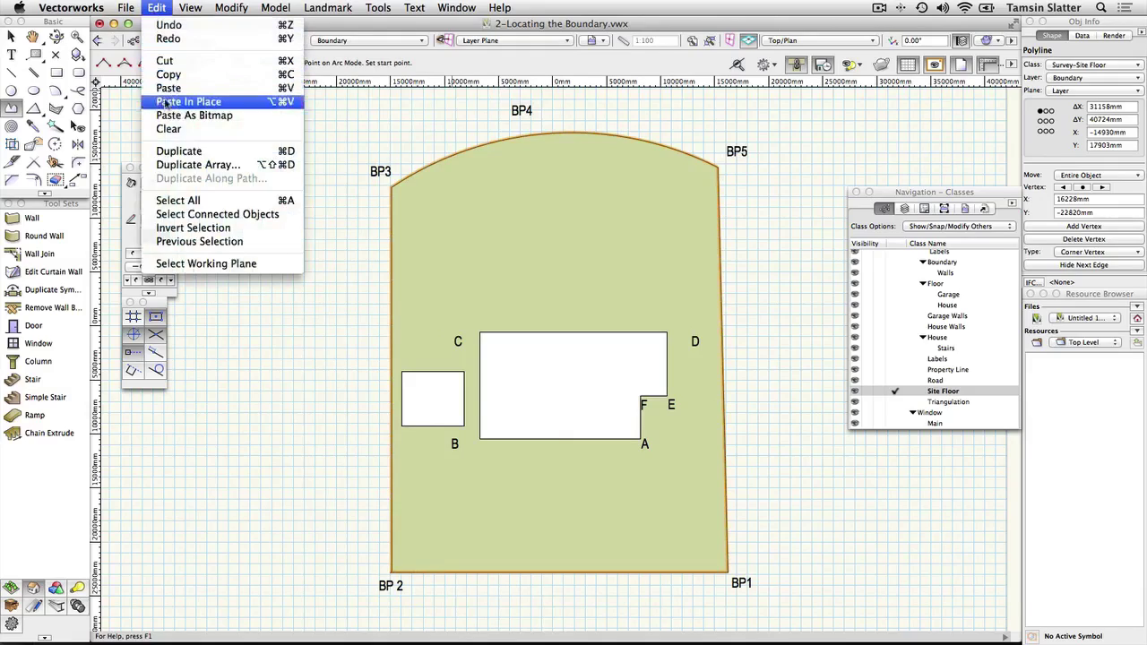
left_click(166, 103)
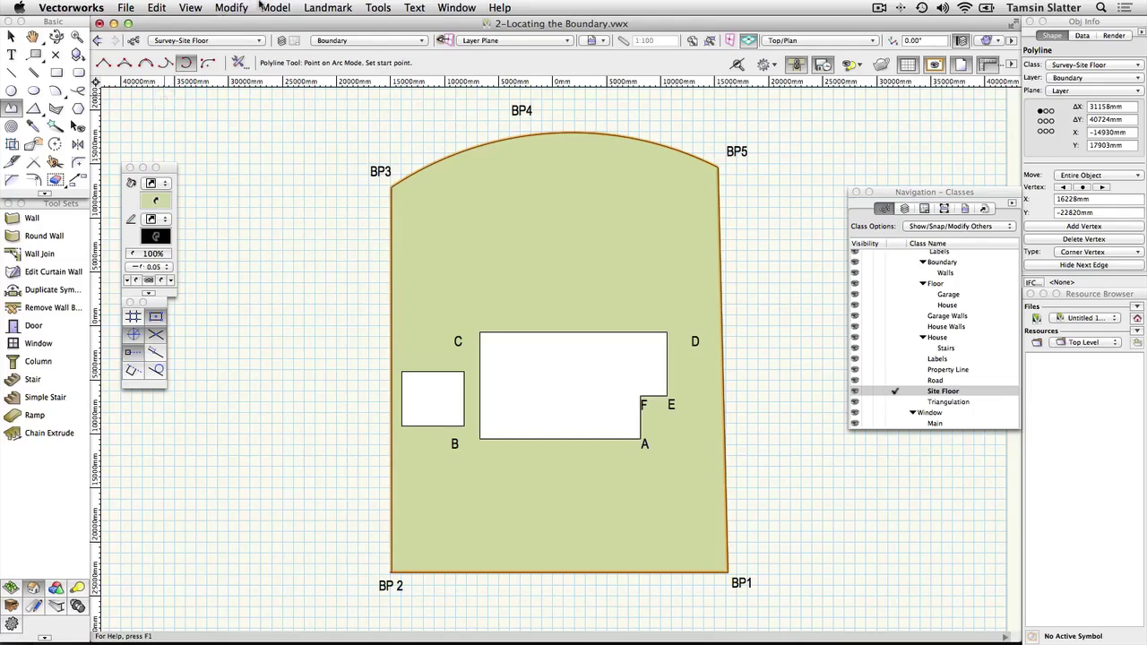
Step: Convert the copied boundary into a floor with 0mm bottom Z and 0mm thickness
left_click(328, 8)
mouse_move(466, 315)
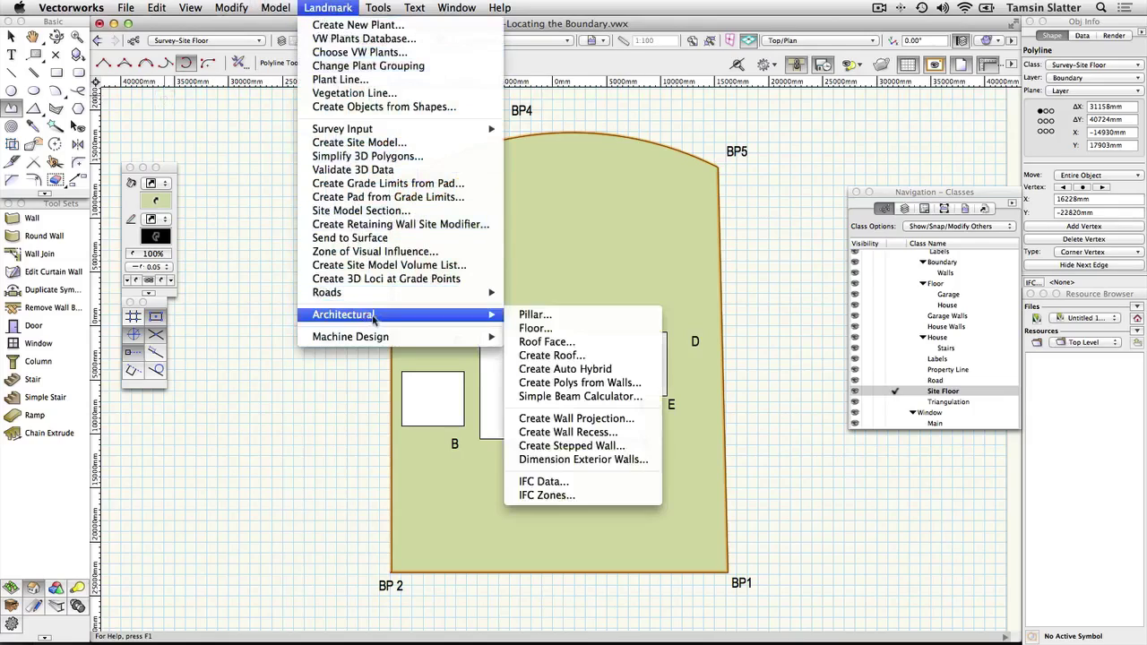
left_click(568, 329)
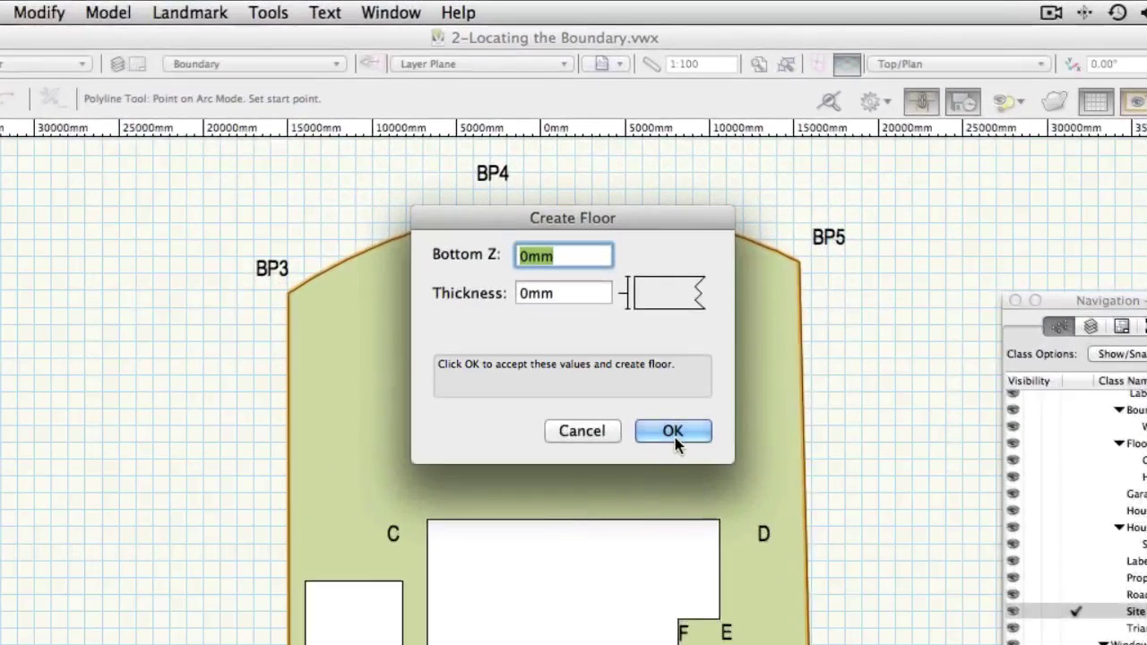
left_click(673, 432)
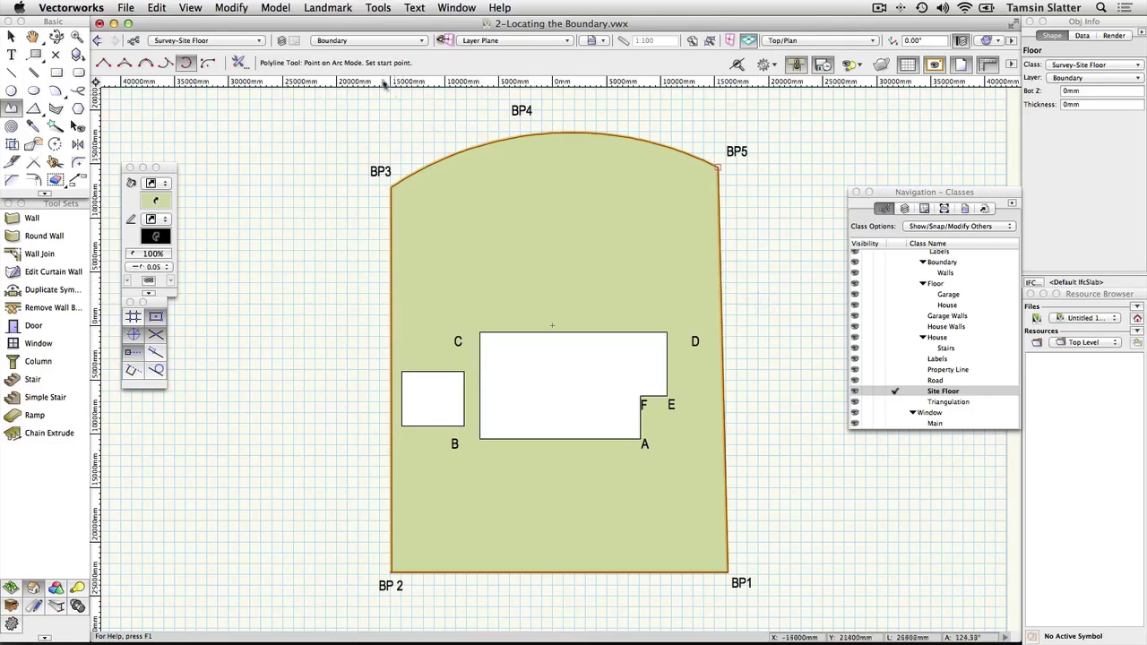
Step: Send the floor to the back and clear the selection
left_click(242, 7)
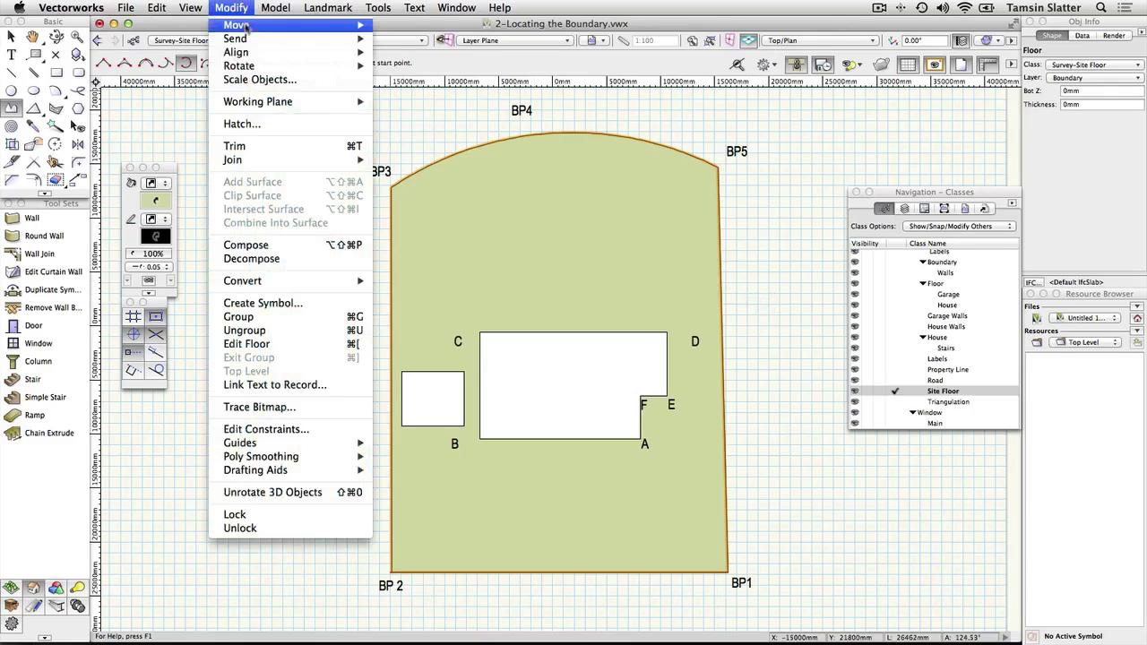
mouse_move(252, 40)
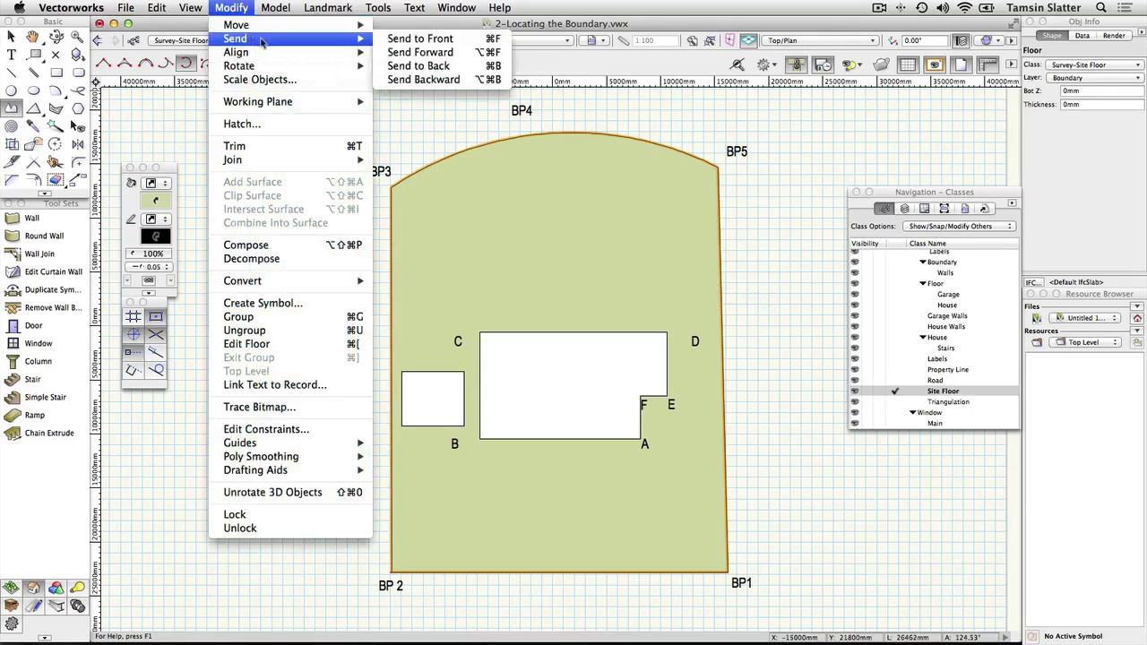
left_click(405, 65)
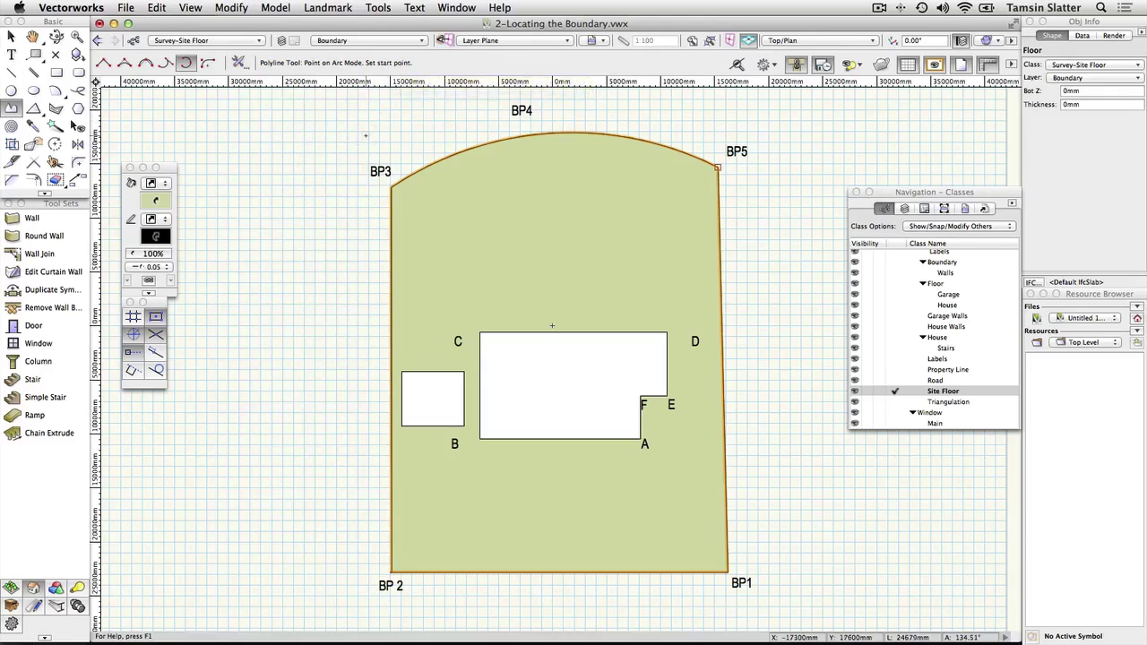
key("x")
key("x")
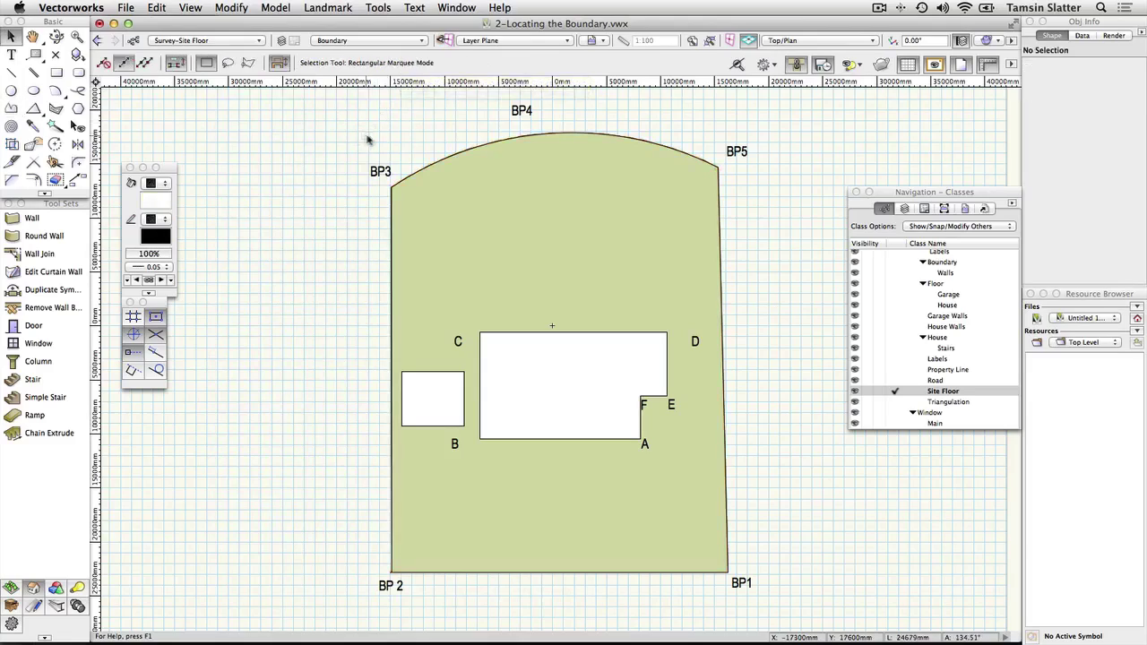
Step: Show the Site Planning tools, make Survey-Property Line the active class, and select the boundary
left_click(510, 183)
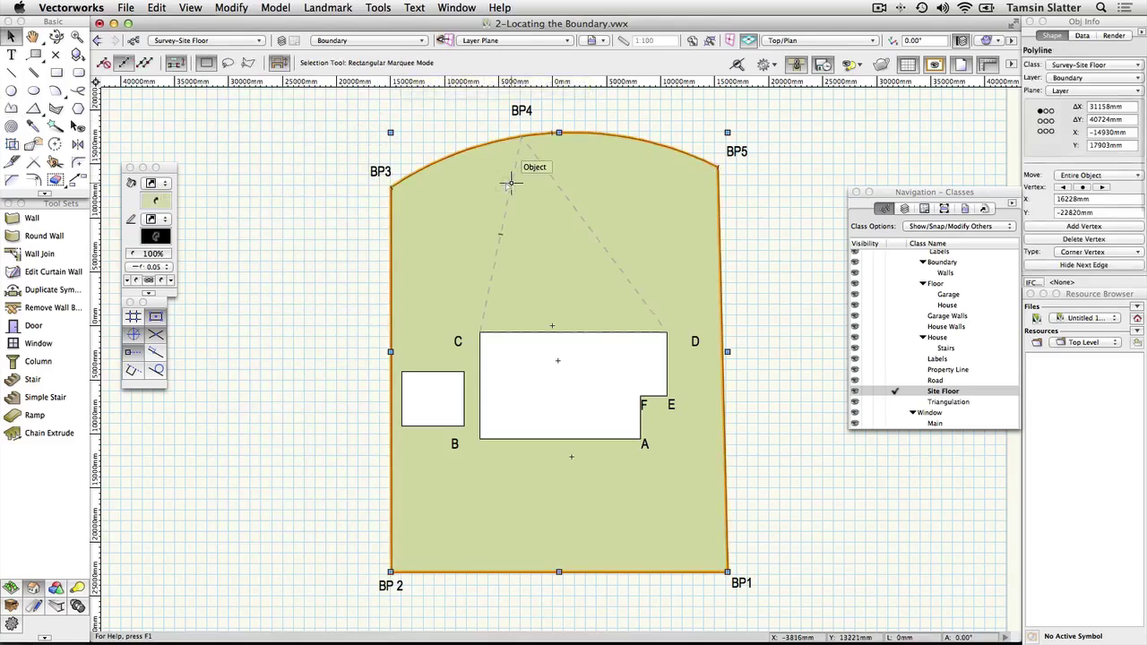
left_click(354, 233)
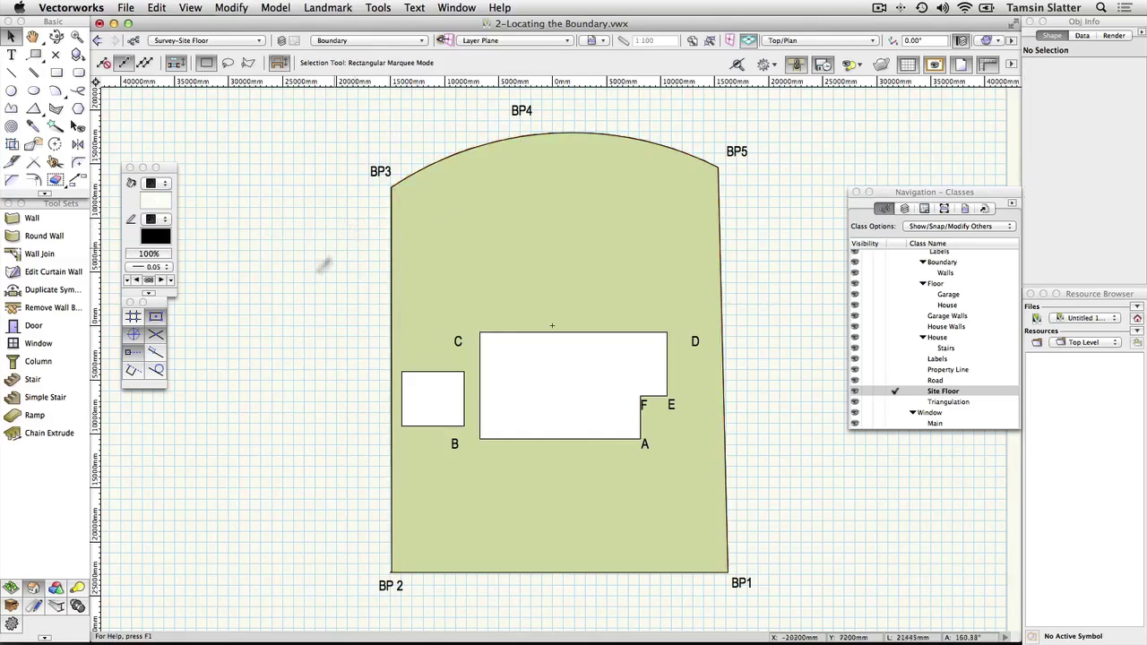
left_click(10, 588)
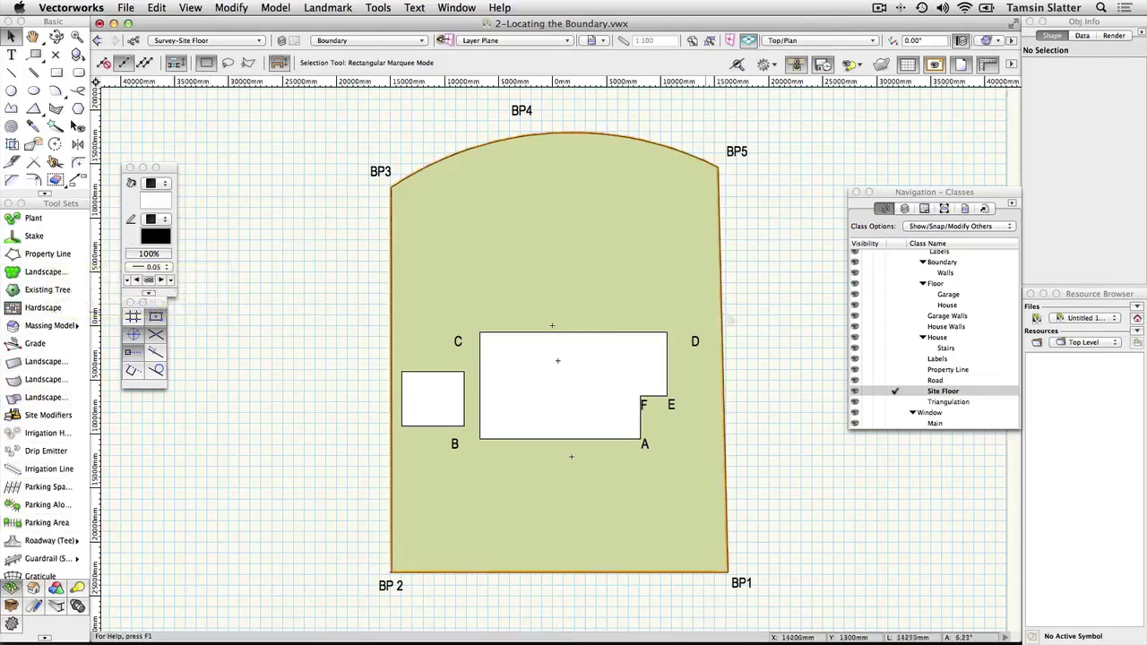
left_click(895, 369)
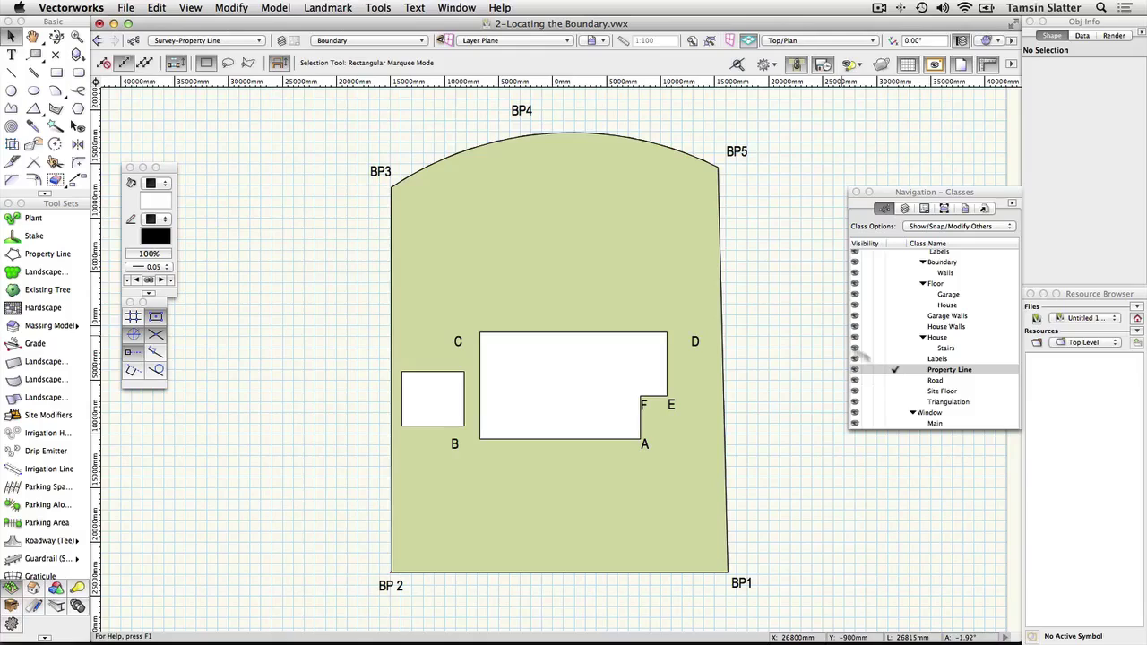
left_click(677, 258)
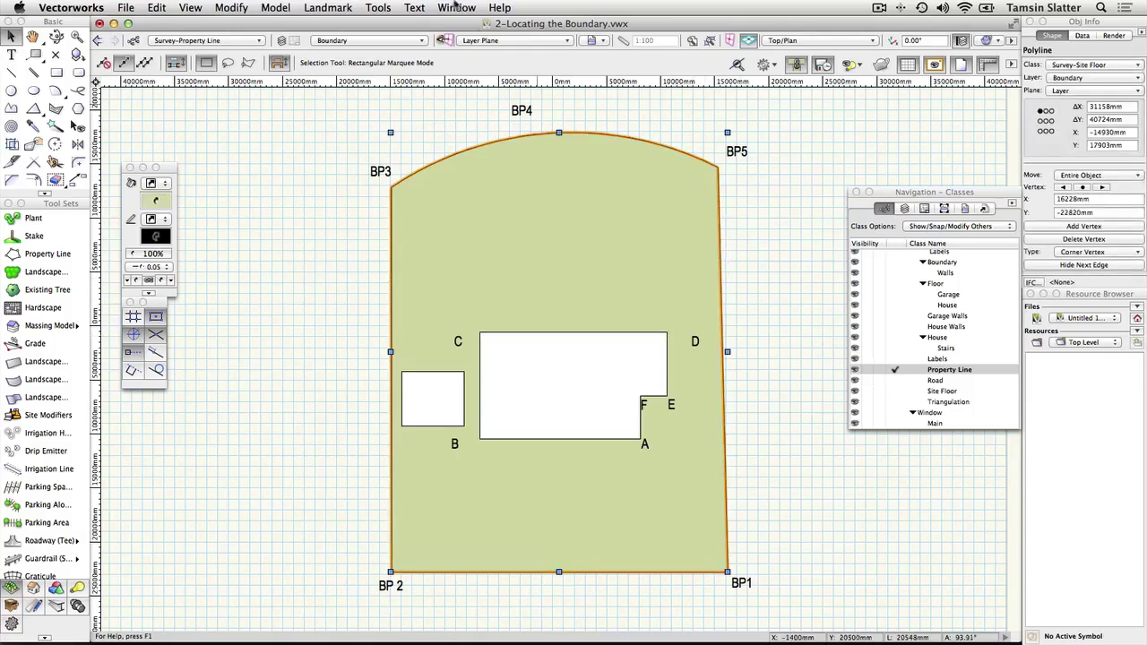
Step: Create a Property Line object from the boundary and enter the site's street address as Name
left_click(327, 7)
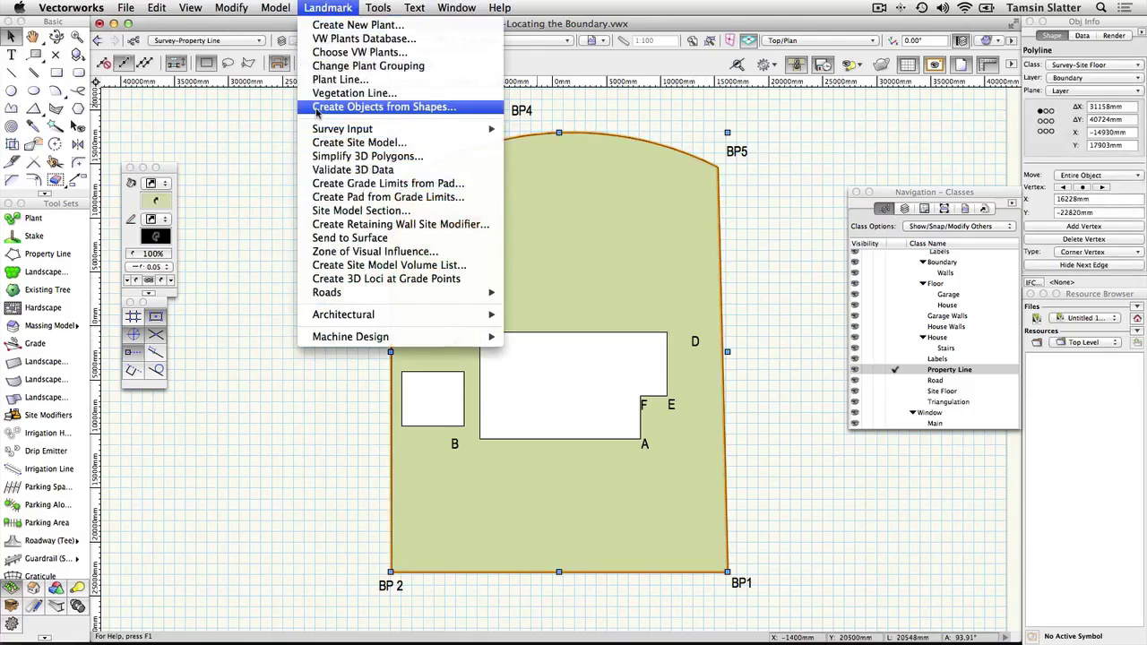
left_click(319, 107)
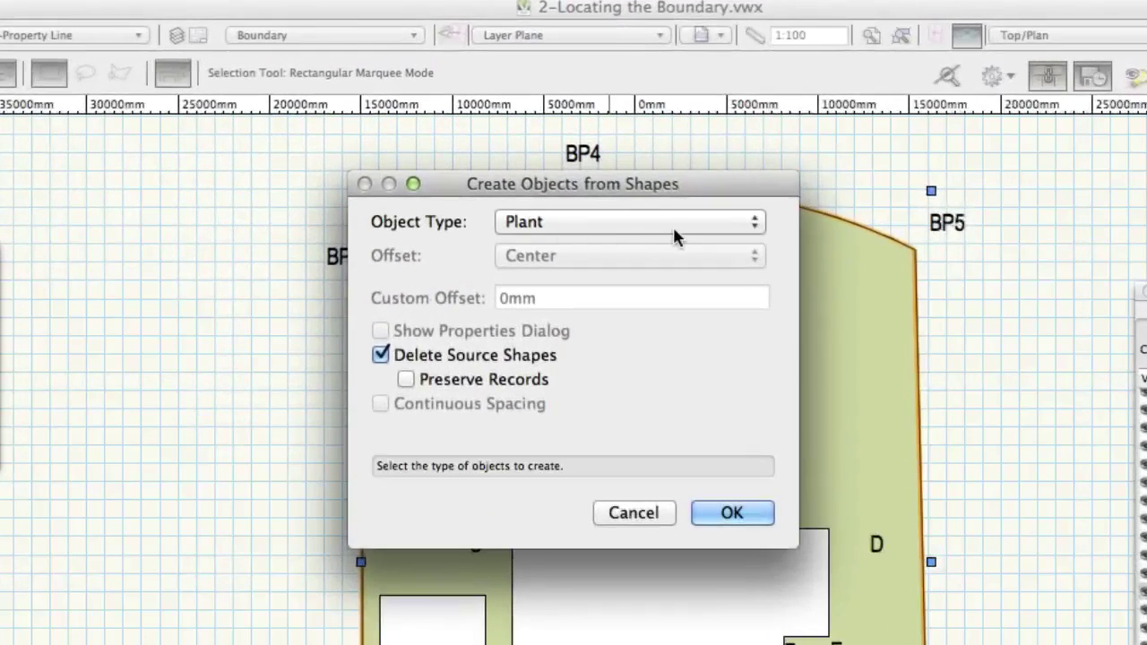
left_click(674, 224)
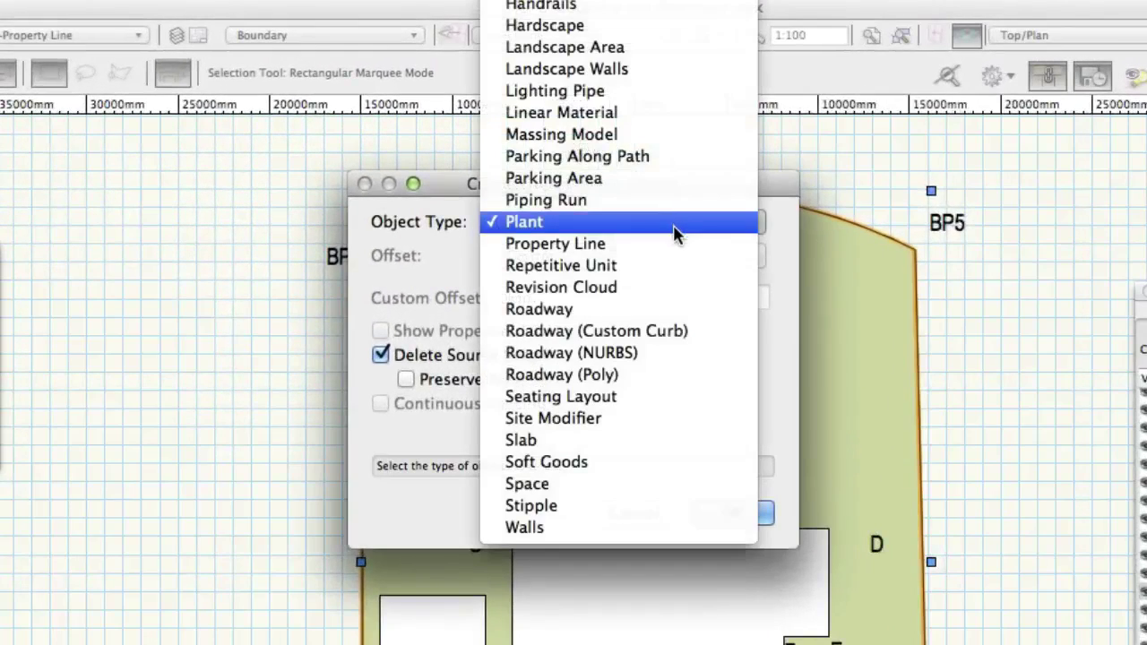
left_click(677, 245)
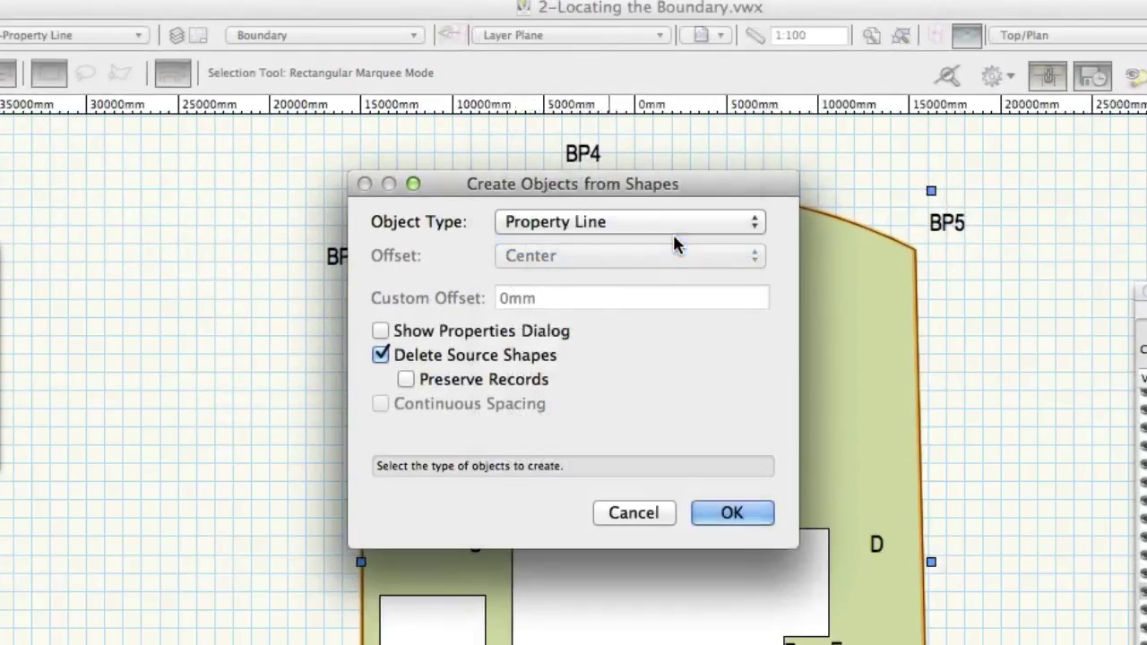
left_click(414, 334)
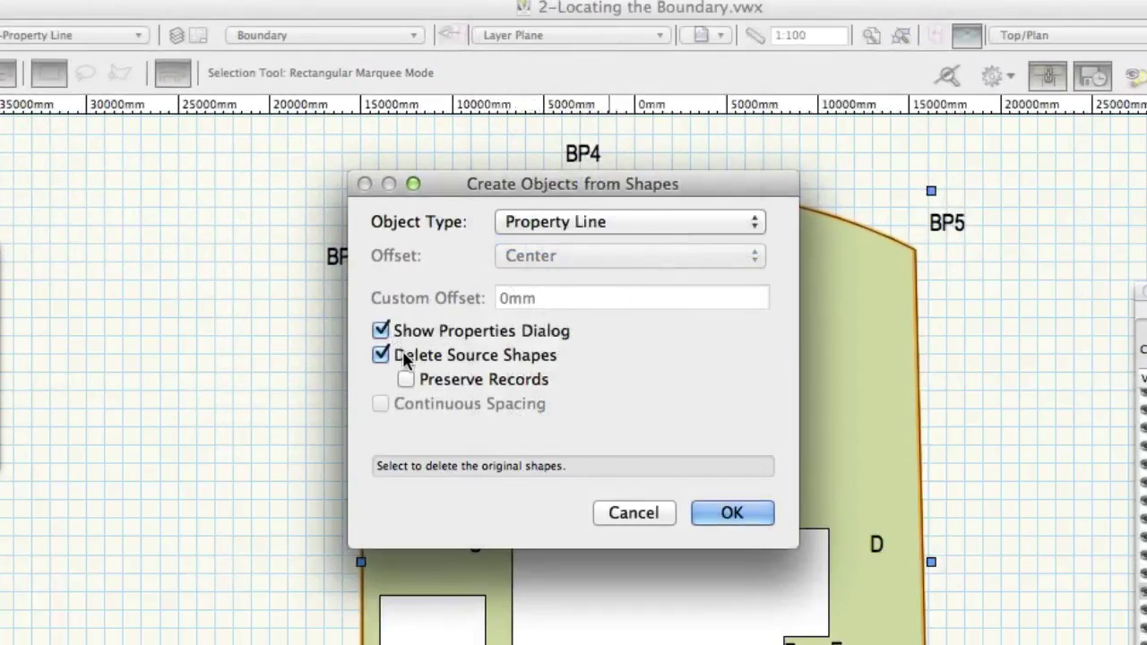
left_click(731, 508)
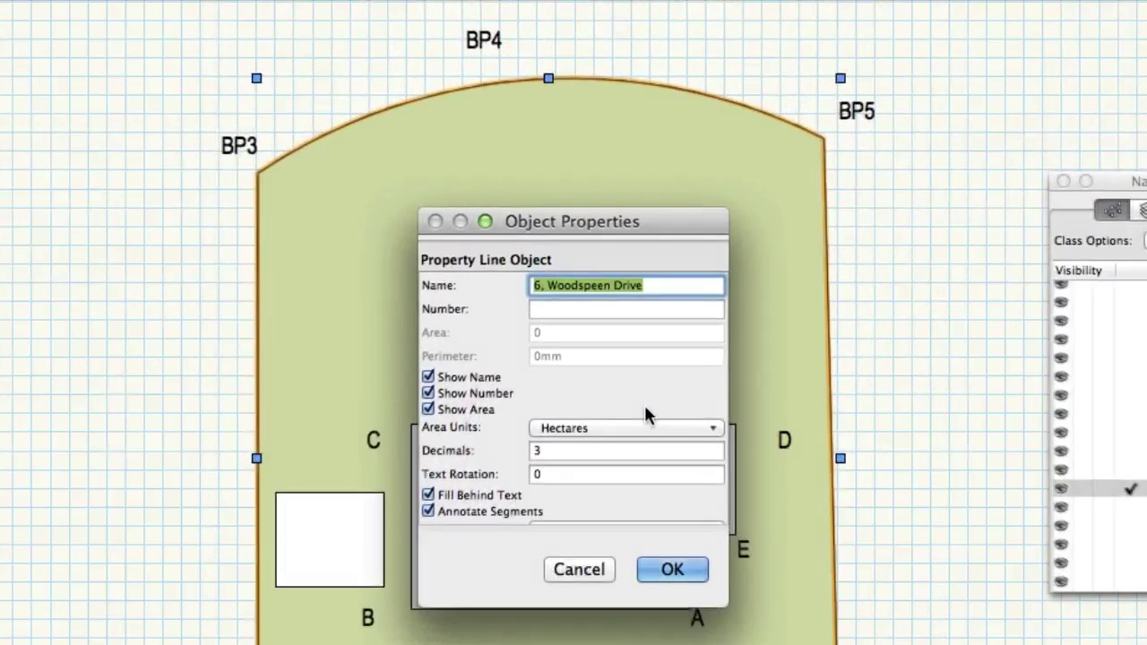
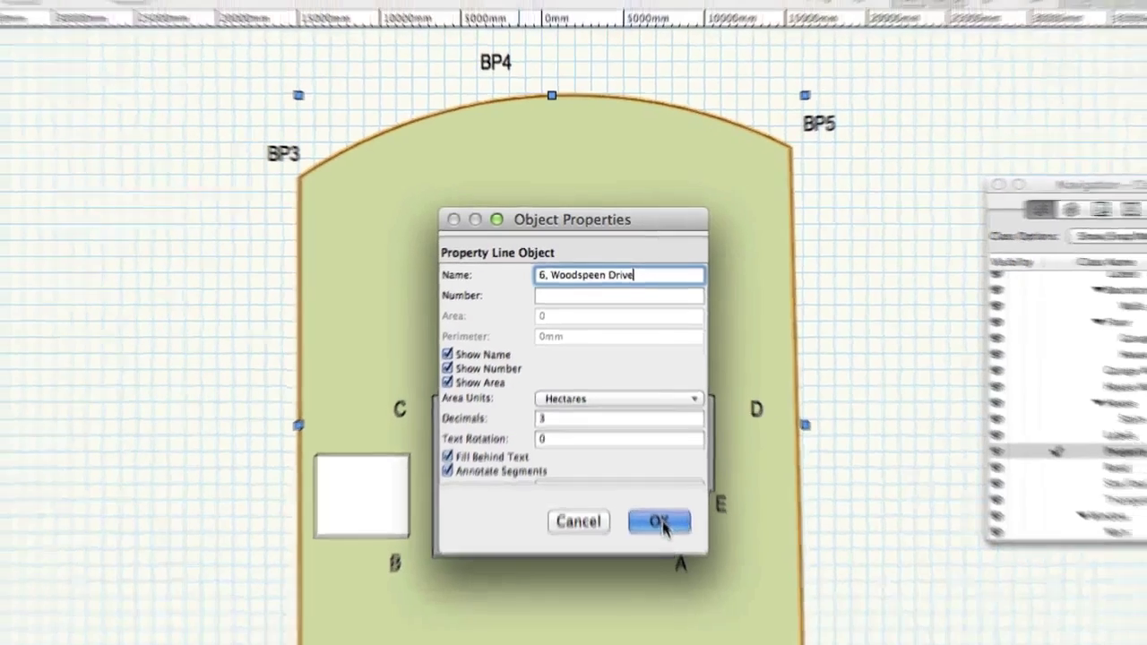
Step: Confirm the property line and check its site name, 0.121 hectare area and edge dimension labels
left_click(661, 527)
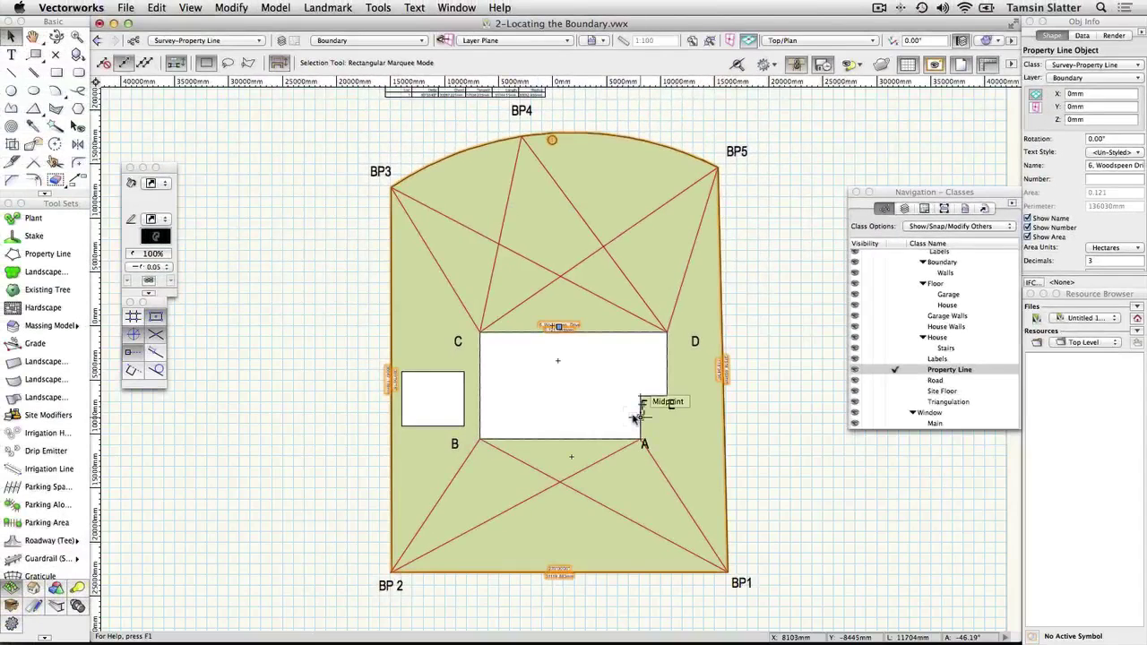
scroll(548, 332, "up", 2)
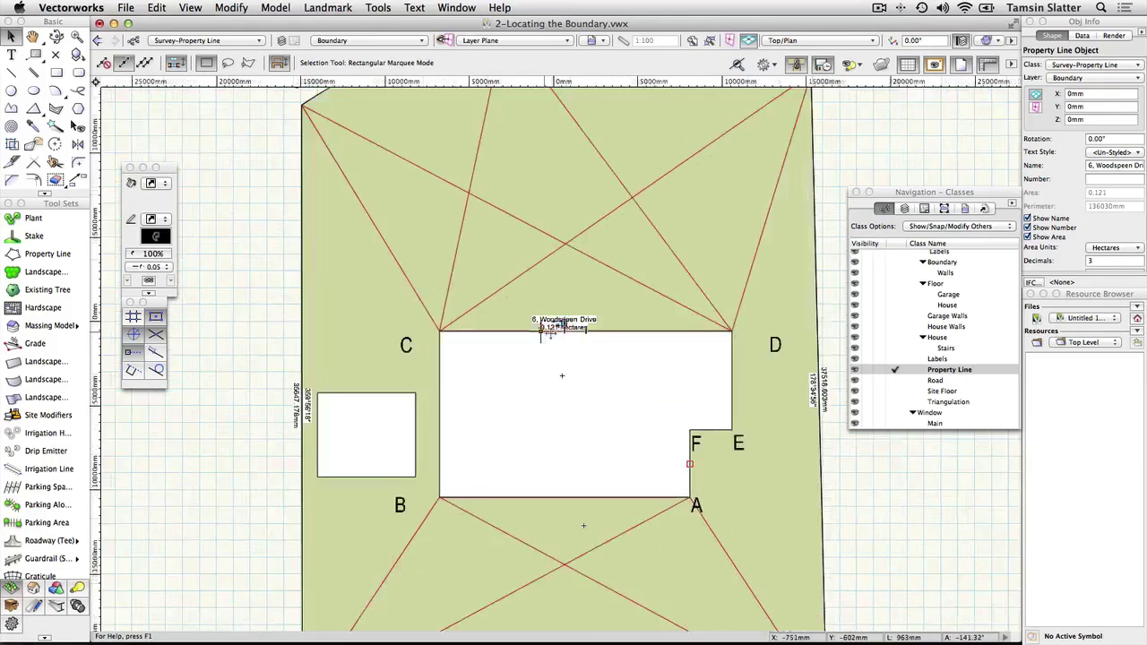
scroll(549, 329, "up", 3)
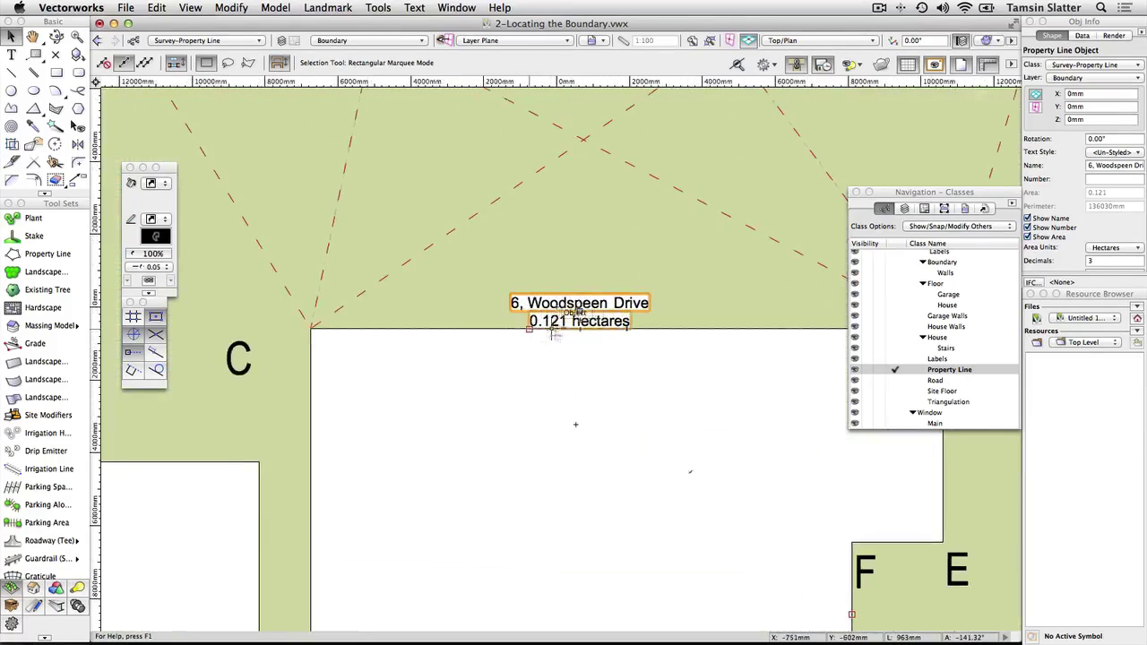
scroll(684, 351, "down", 2)
scroll(684, 351, "down", 3)
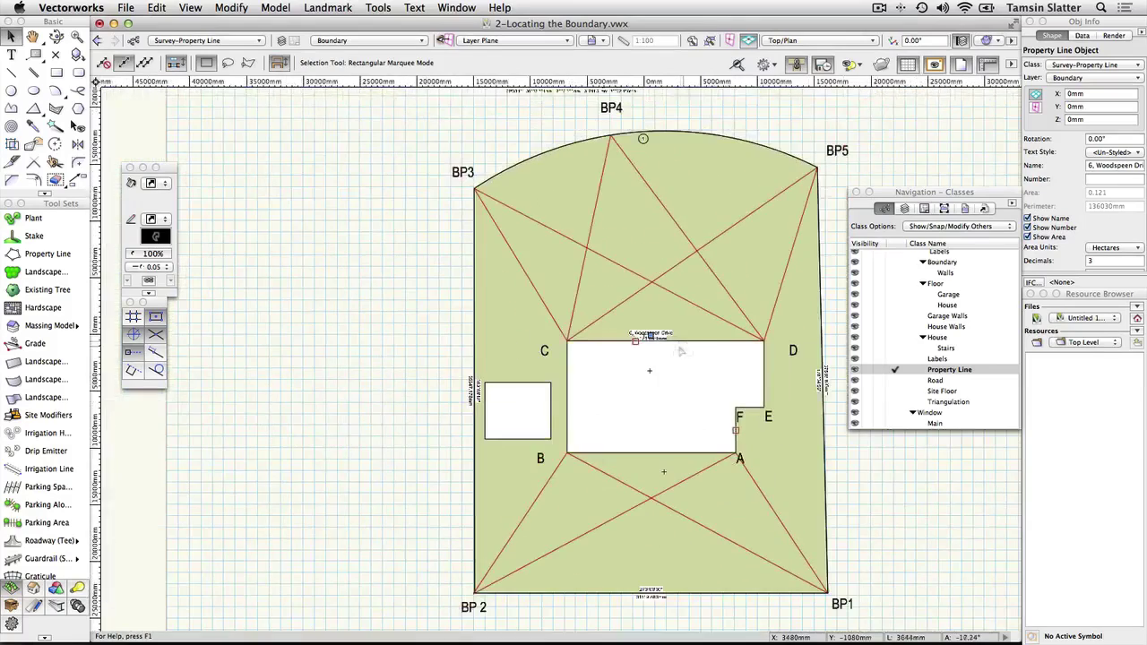
scroll(475, 403, "up", 4)
scroll(472, 403, "up", 1)
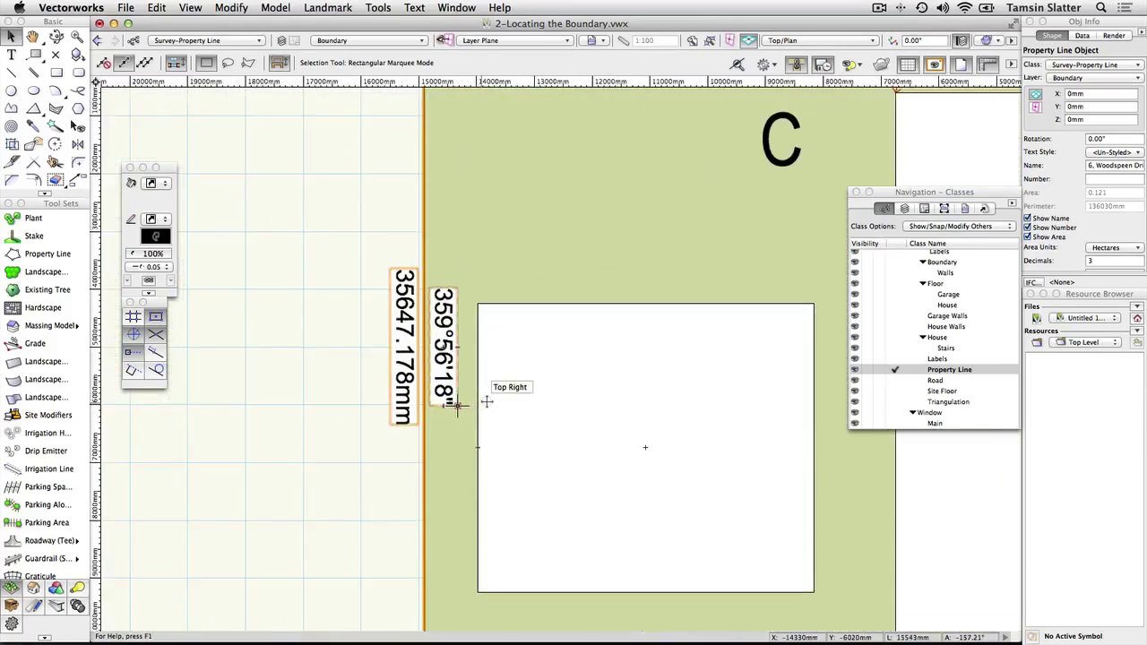
Step: Select the boundary property line and zoom to fit the whole parcel
scroll(461, 402, "down", 1)
scroll(461, 402, "down", 2)
scroll(478, 404, "down", 3)
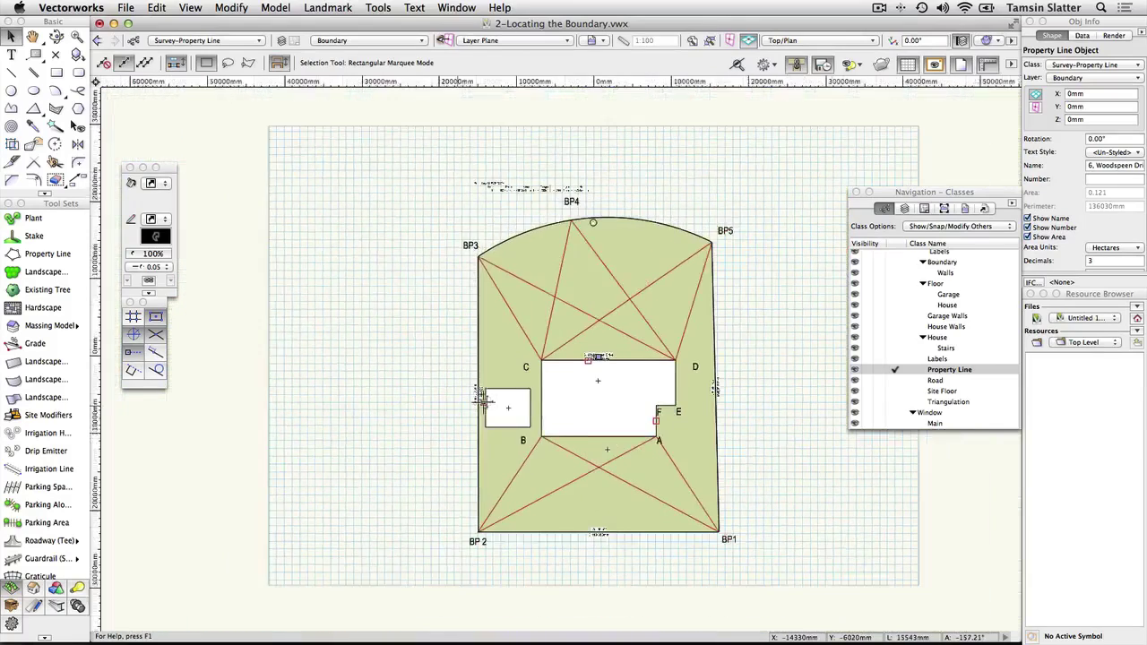
left_click(482, 402)
left_click(709, 40)
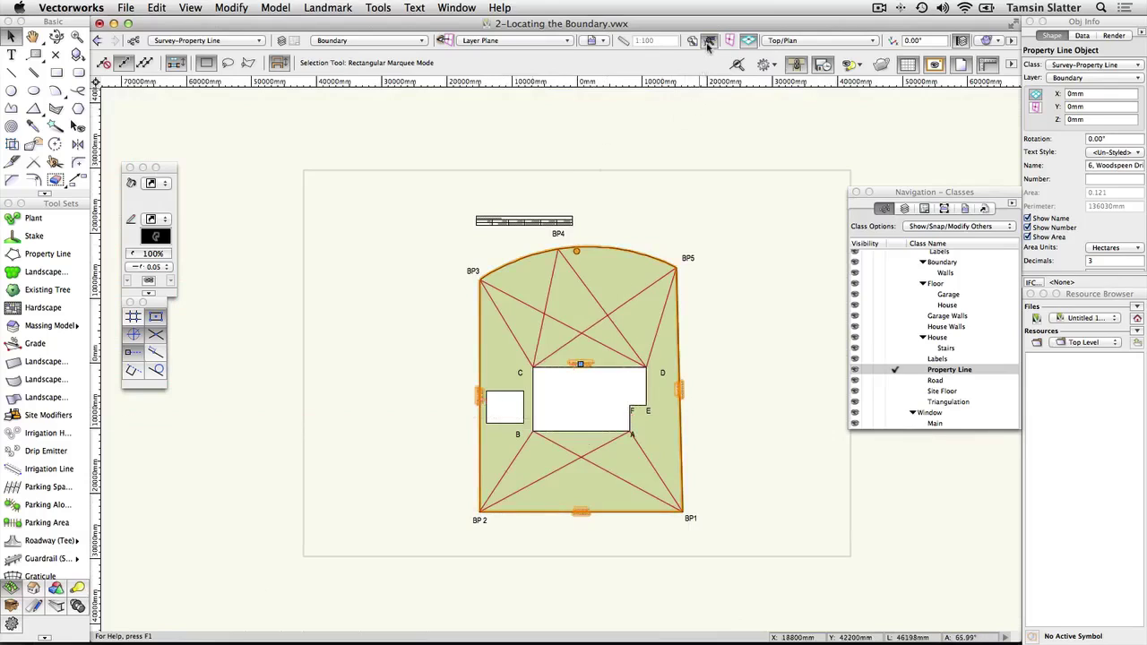
left_click(135, 41)
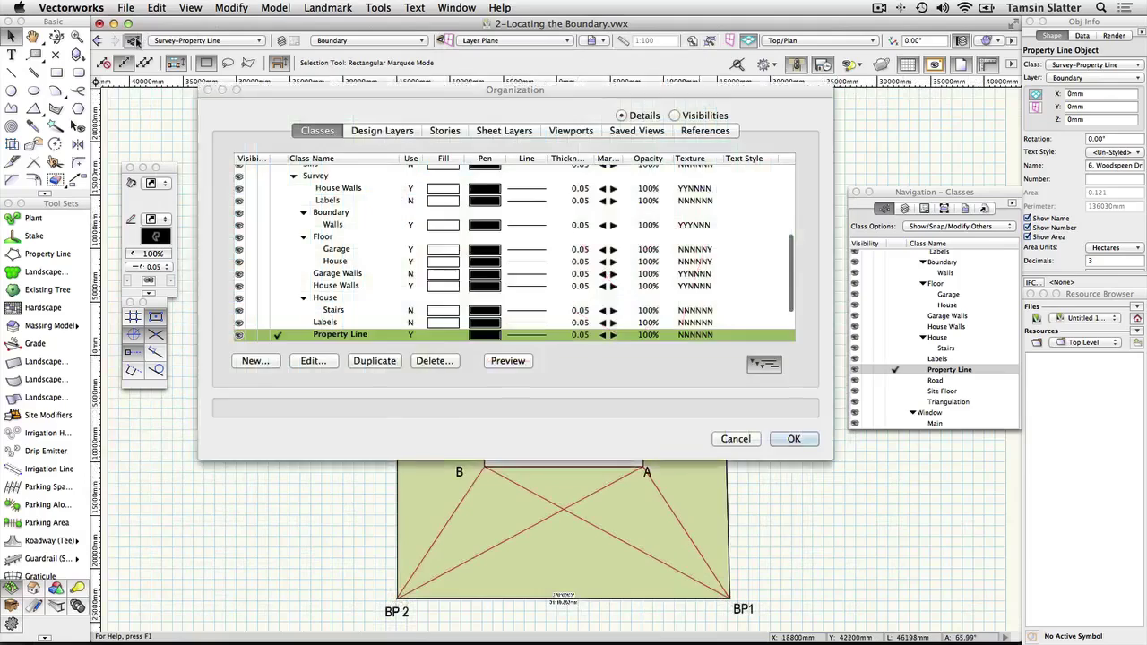
scroll(359, 269, "down", 3)
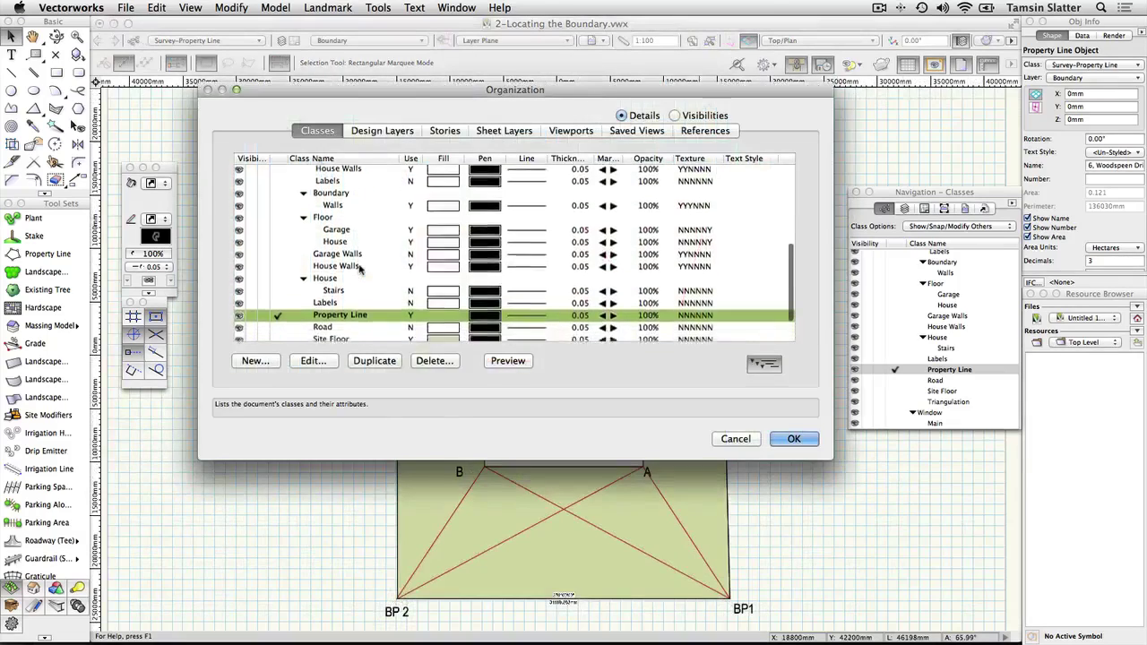
scroll(345, 328, "down", 2)
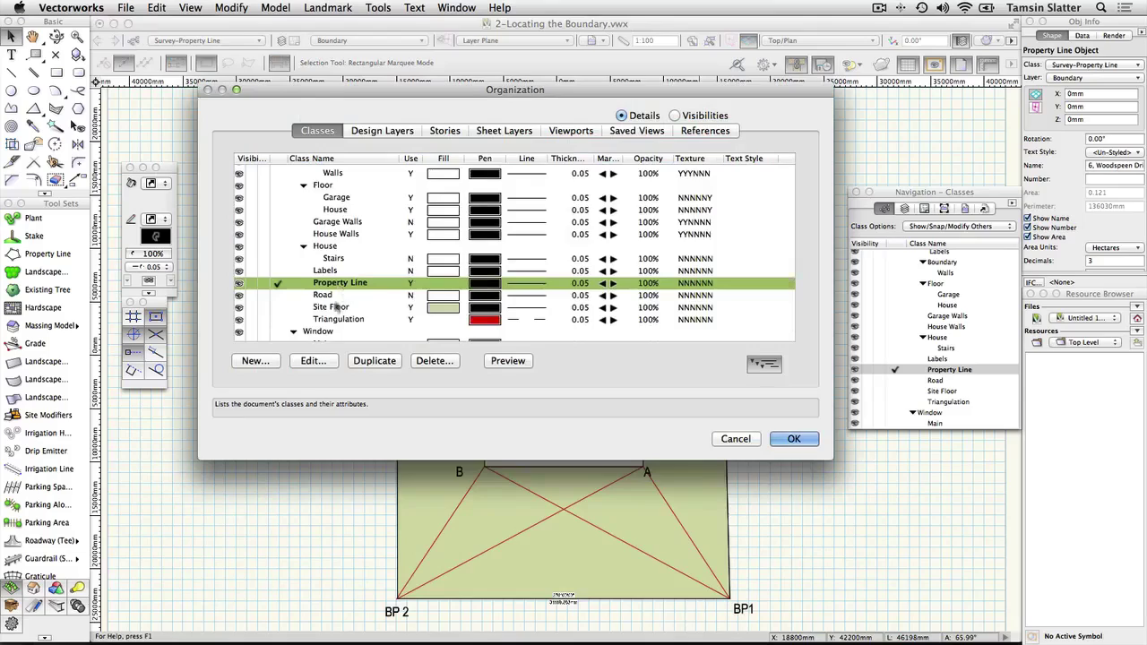
left_click(313, 361)
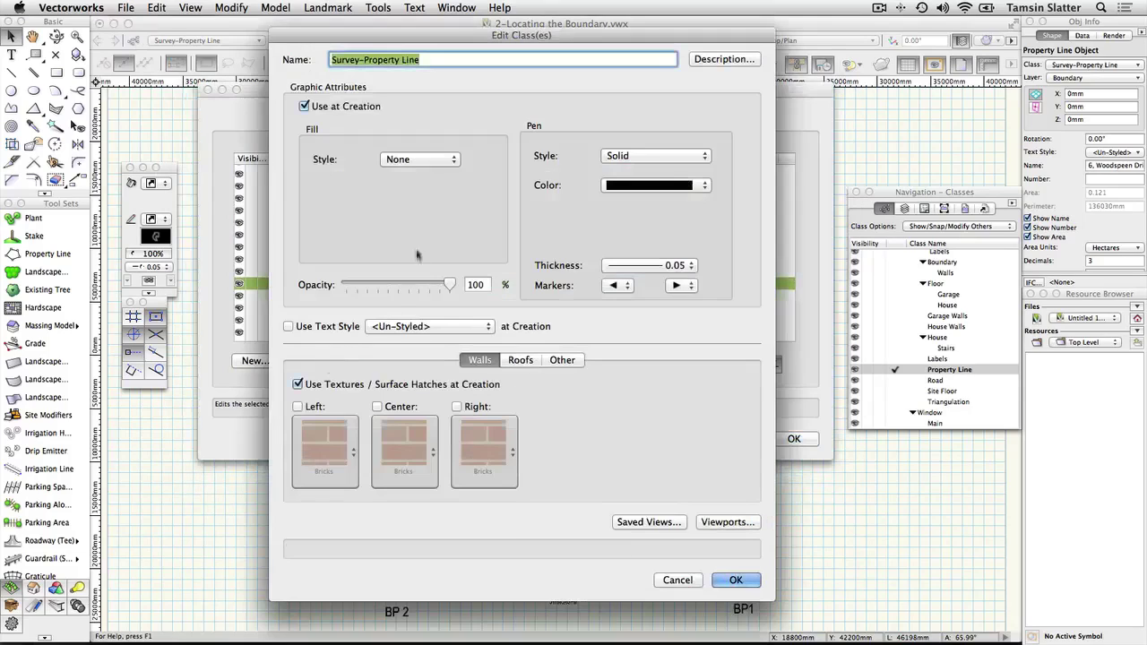
left_click(453, 162)
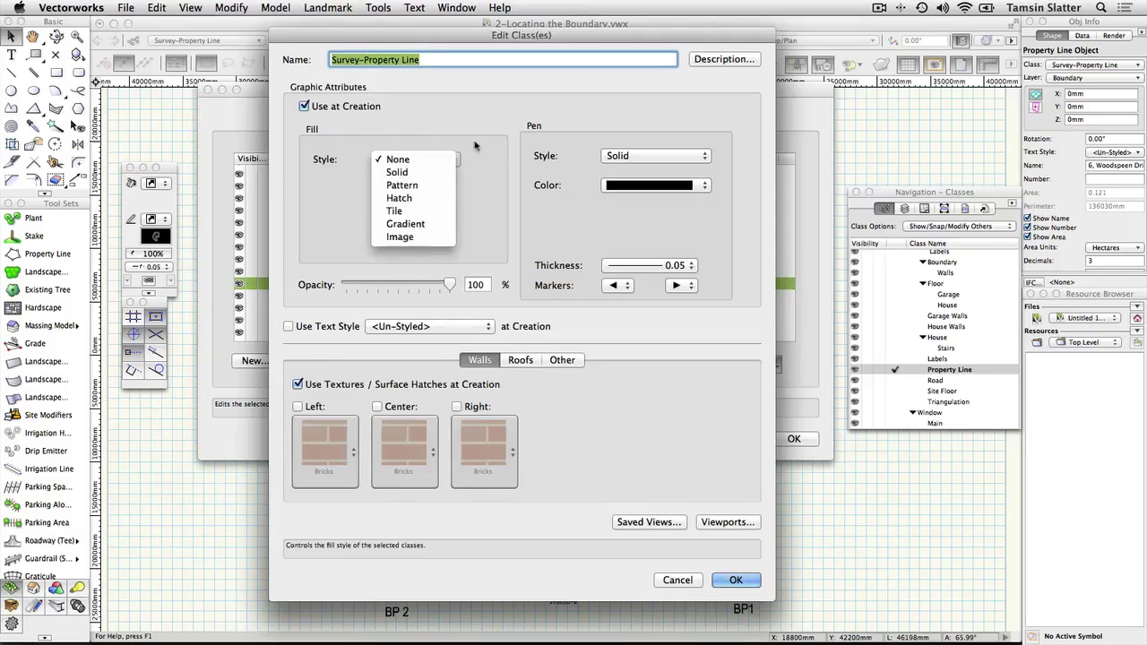
left_click(474, 145)
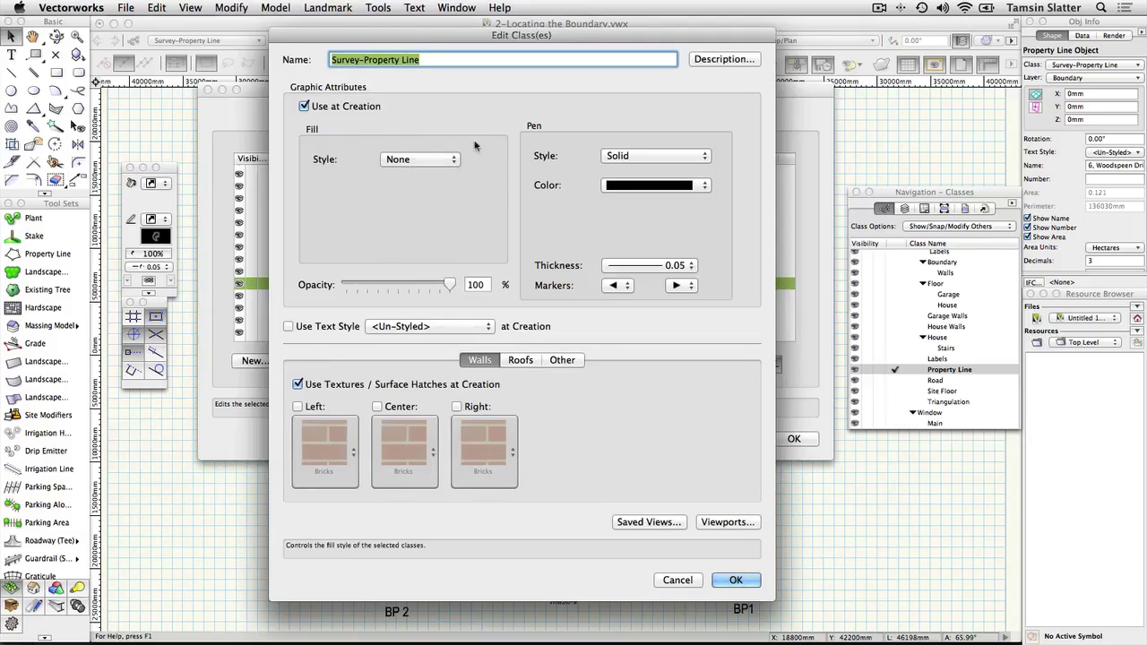
left_click(735, 581)
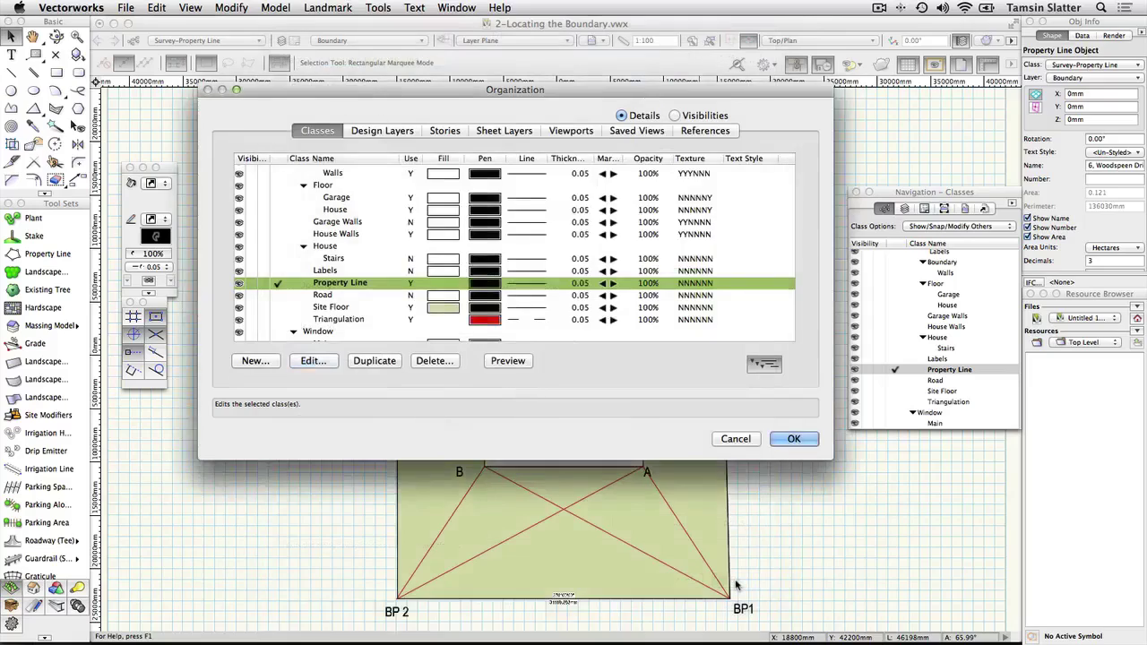
left_click(795, 438)
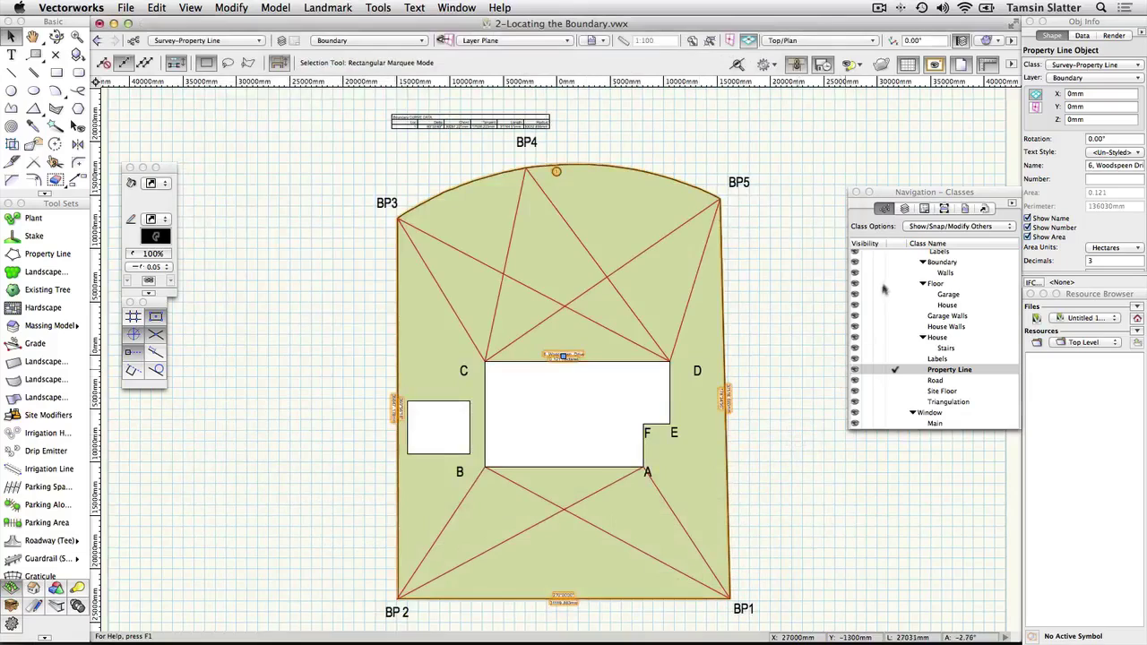
Step: Set the Triangulation class invisible so the red triangulation lines disappear from the site
left_click(885, 211)
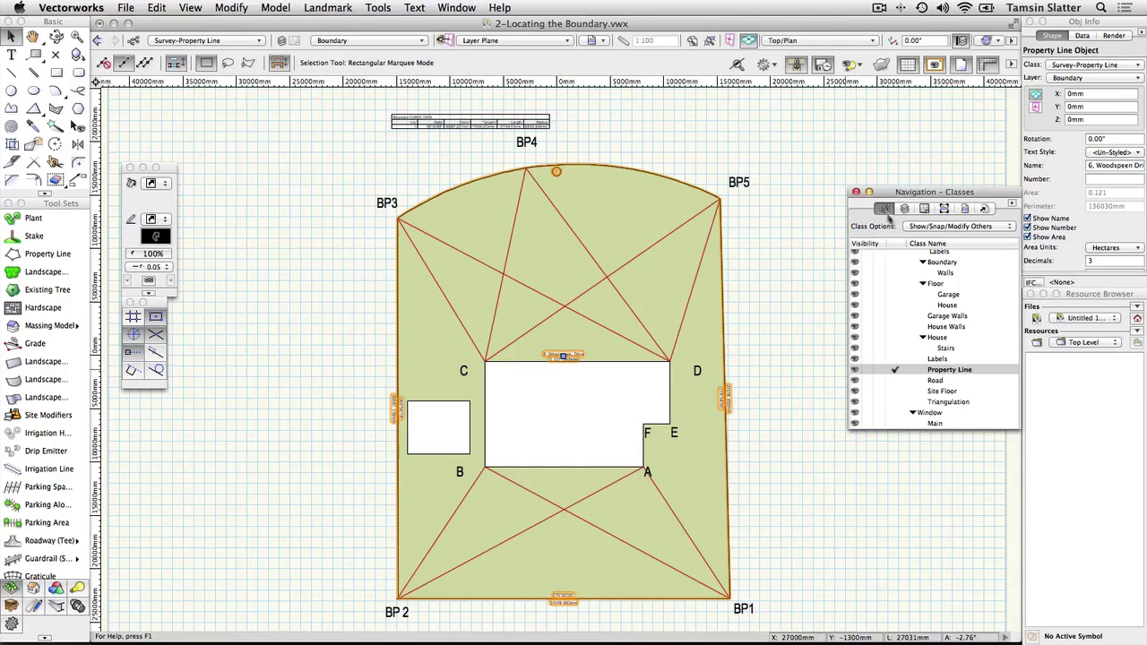
scroll(905, 377, "down", 3)
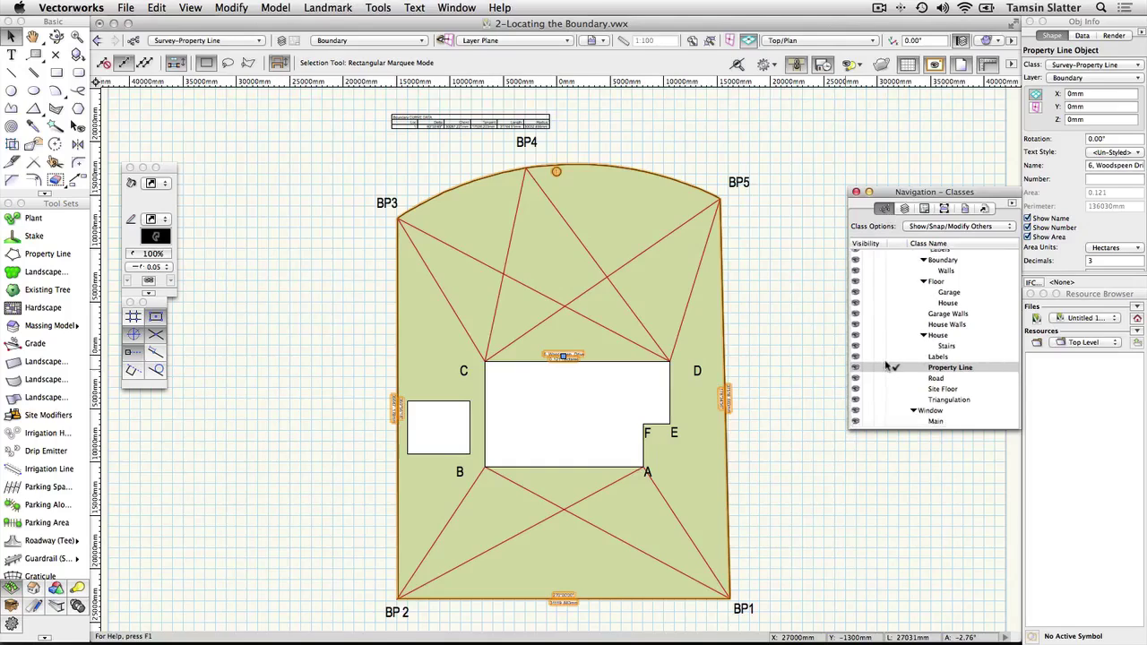
left_click(868, 404)
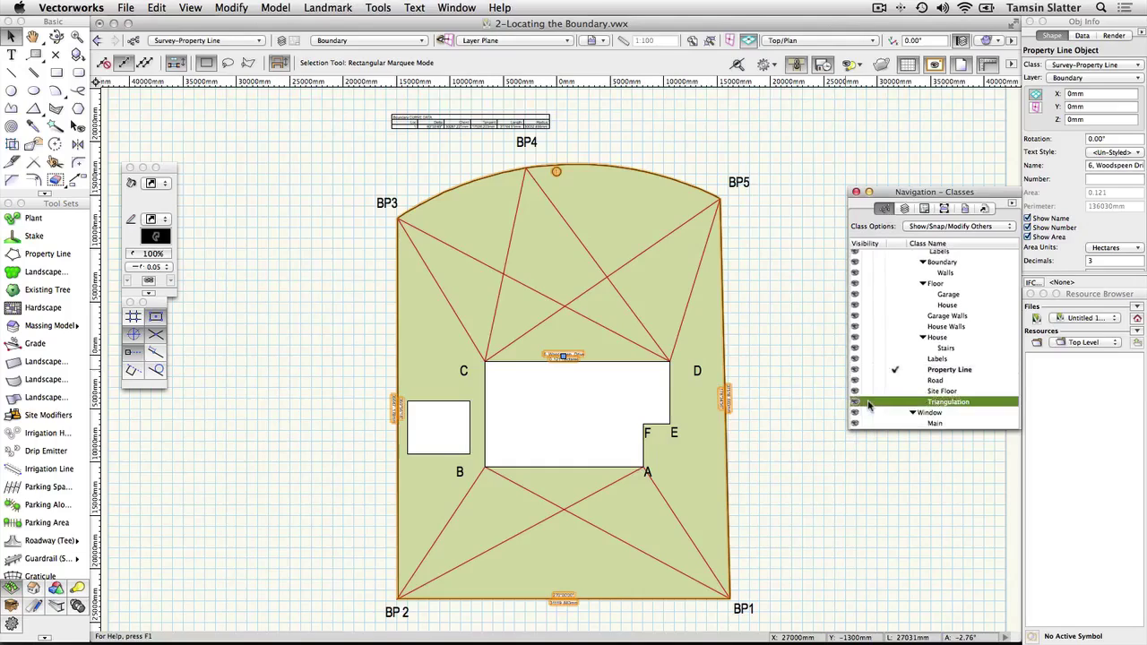
left_click(869, 405)
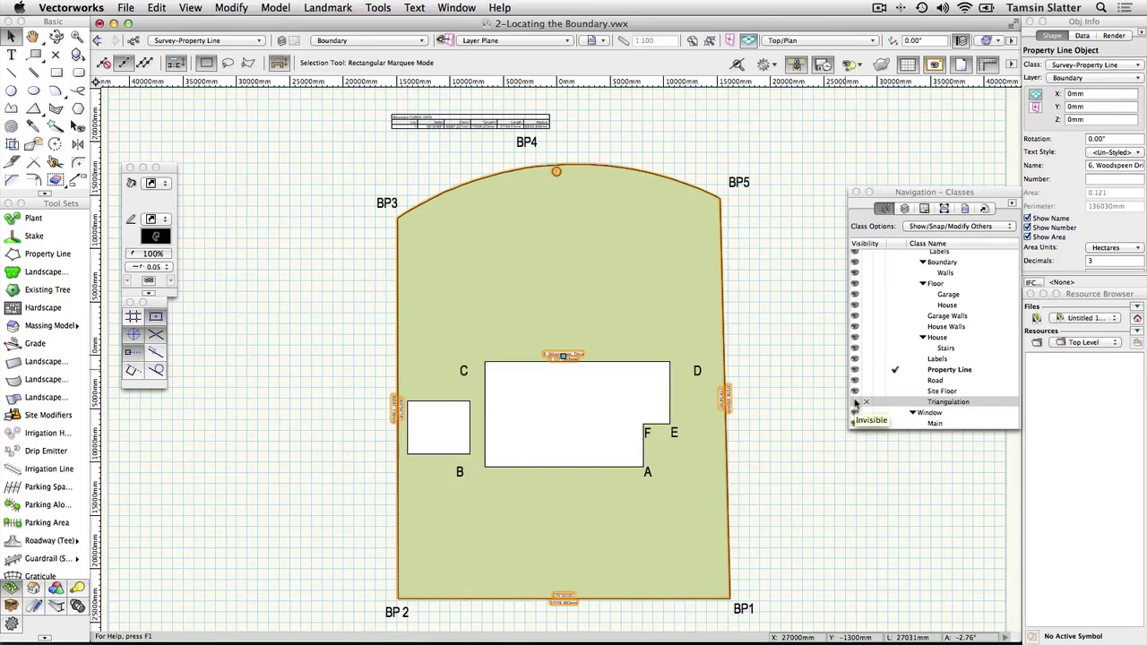
left_click(855, 403)
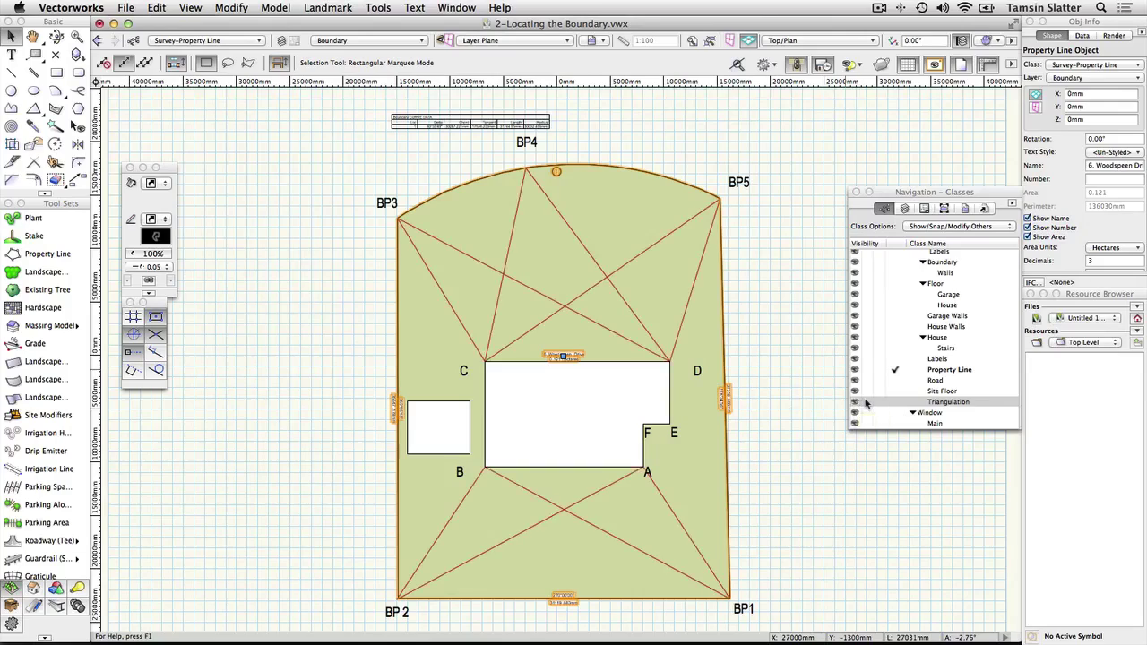
left_click(866, 405)
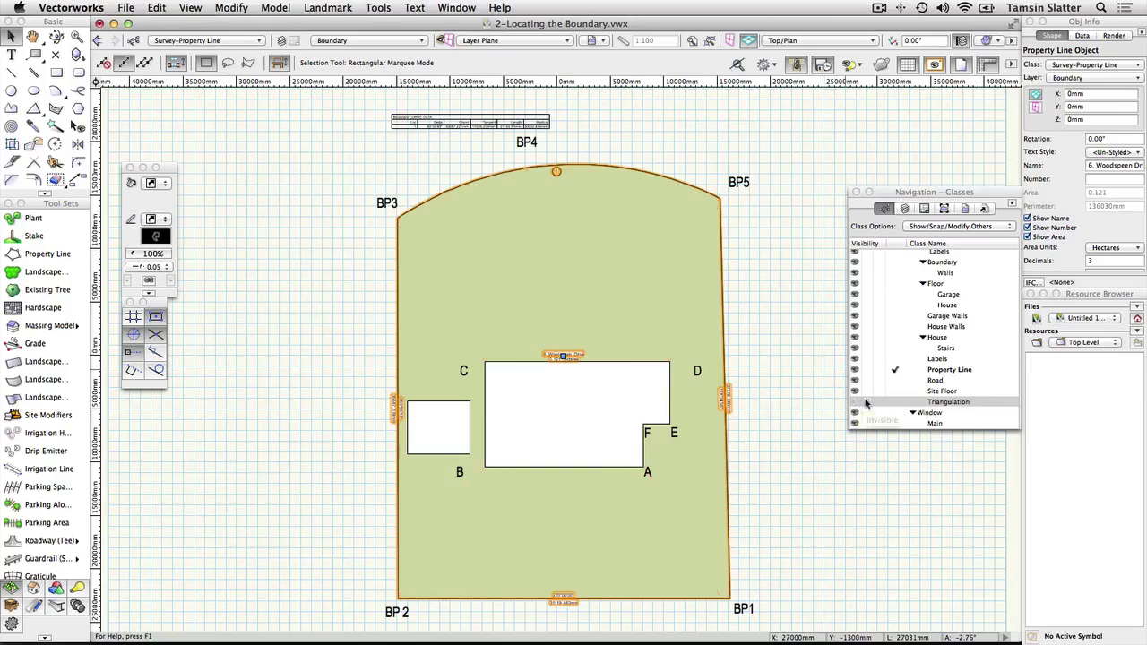